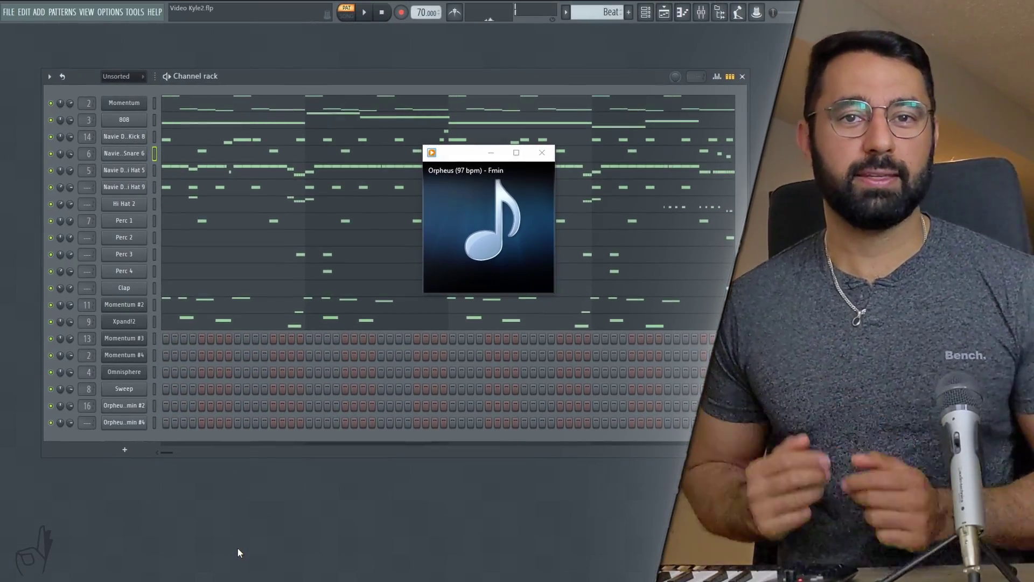
Step: Open the Momentum channel's sampler and review the Reverse and Pitch slice effects applied to the Orpheus sample
click(130, 108)
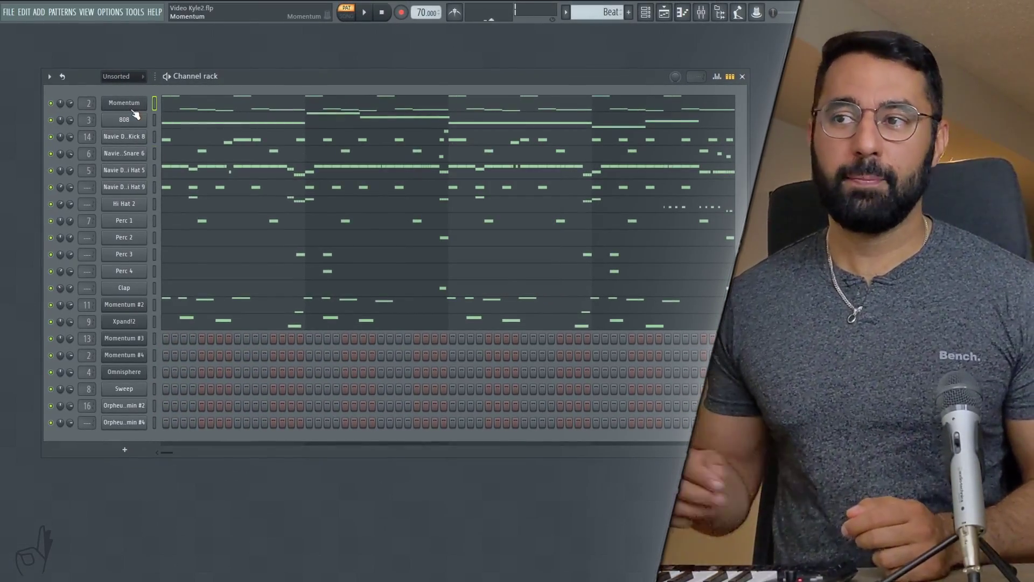
click(134, 108)
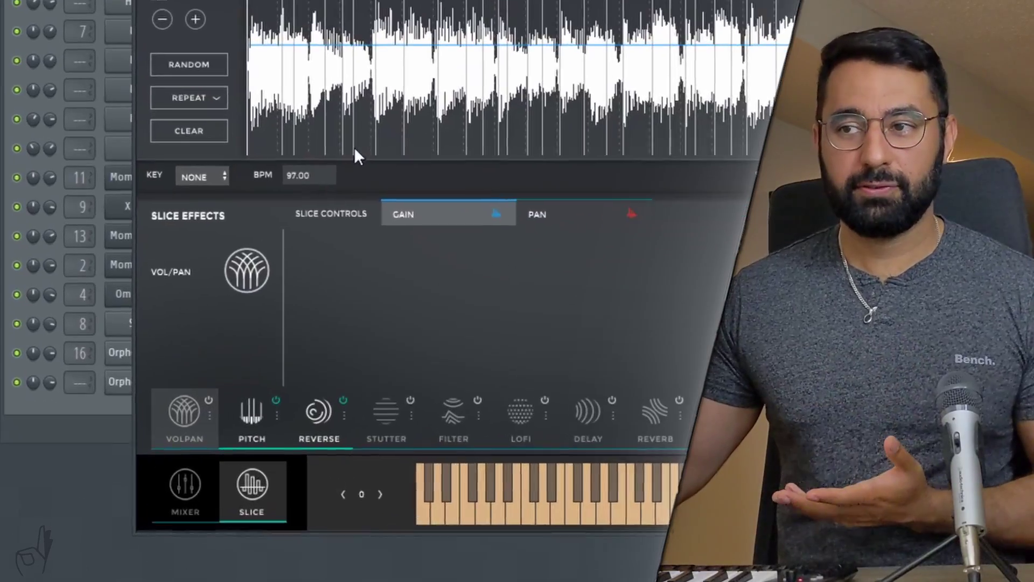
click(280, 425)
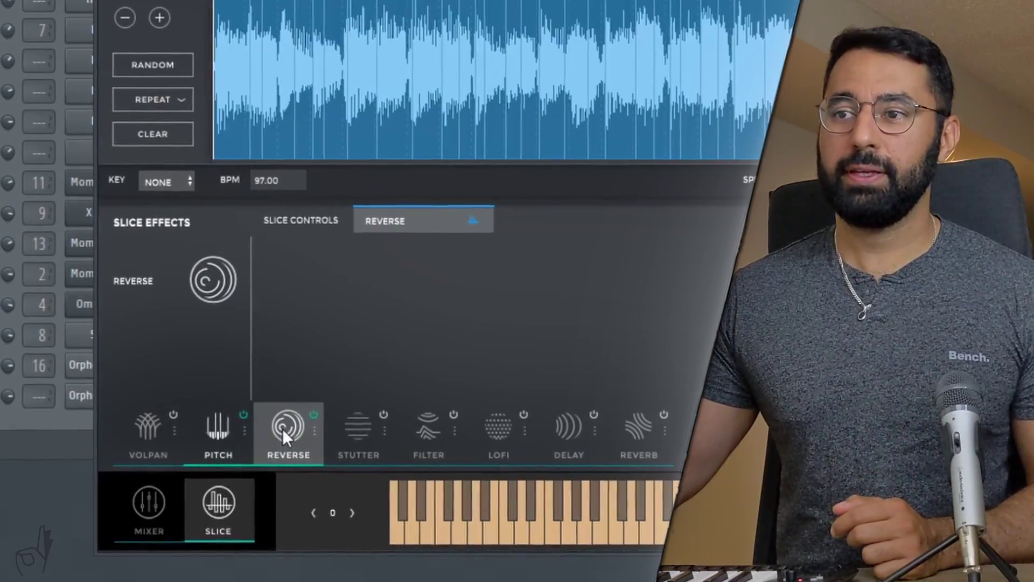
click(220, 433)
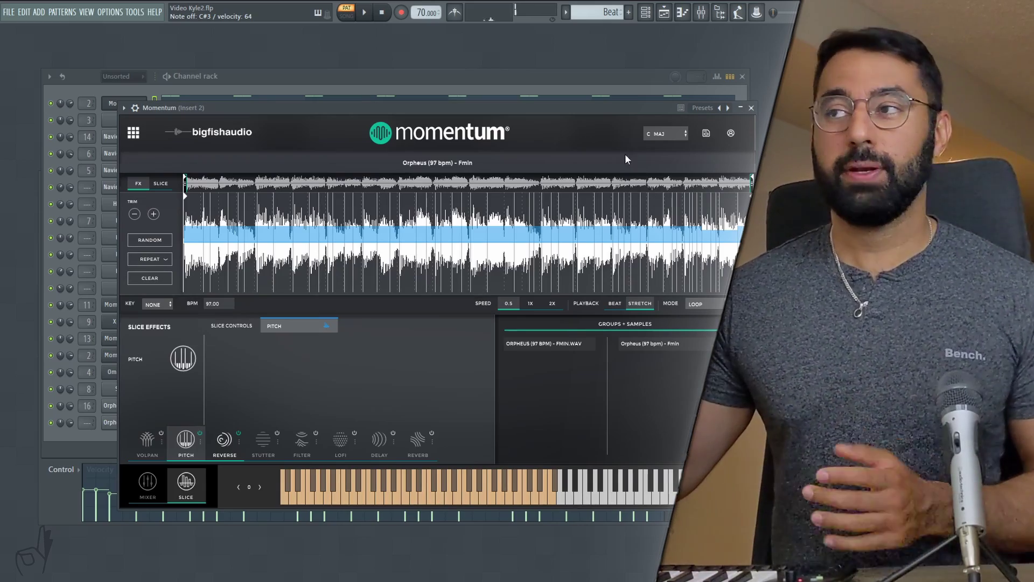
Step: Enable the first FabFilter Pro-Q 3 and FilterFreak1 on mixer Insert 2 and audition the melody through them
click(701, 12)
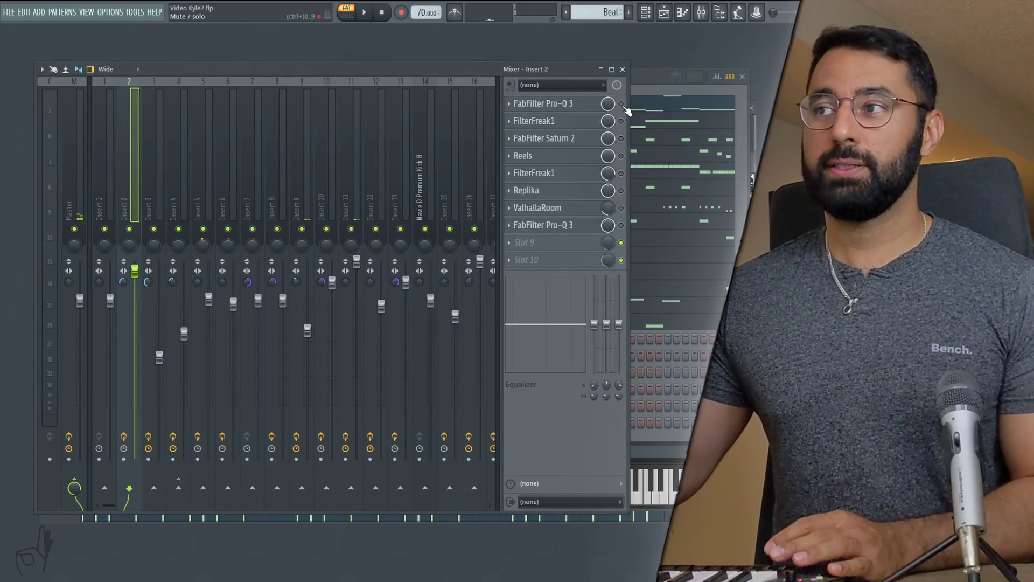
click(544, 103)
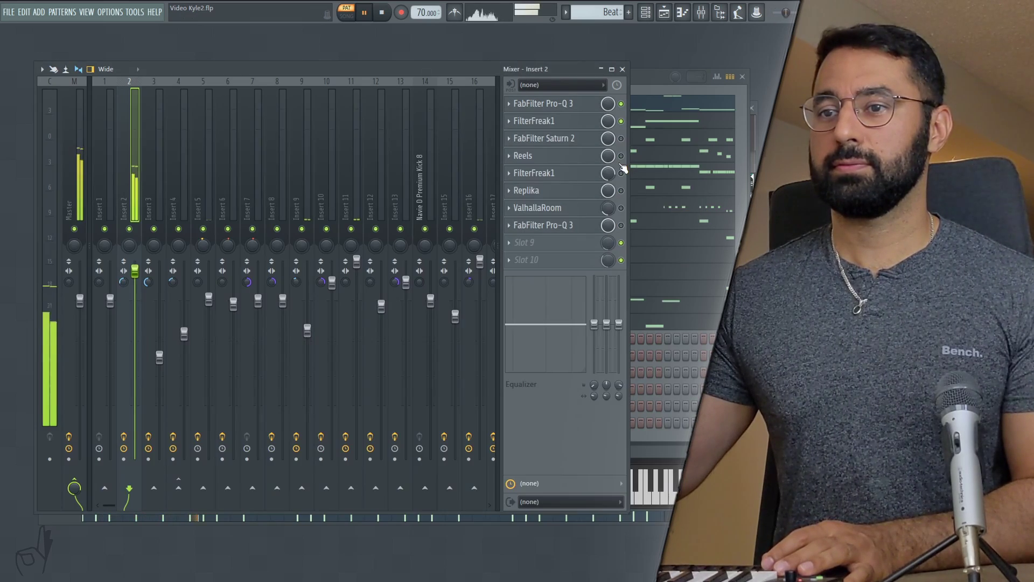
key(space)
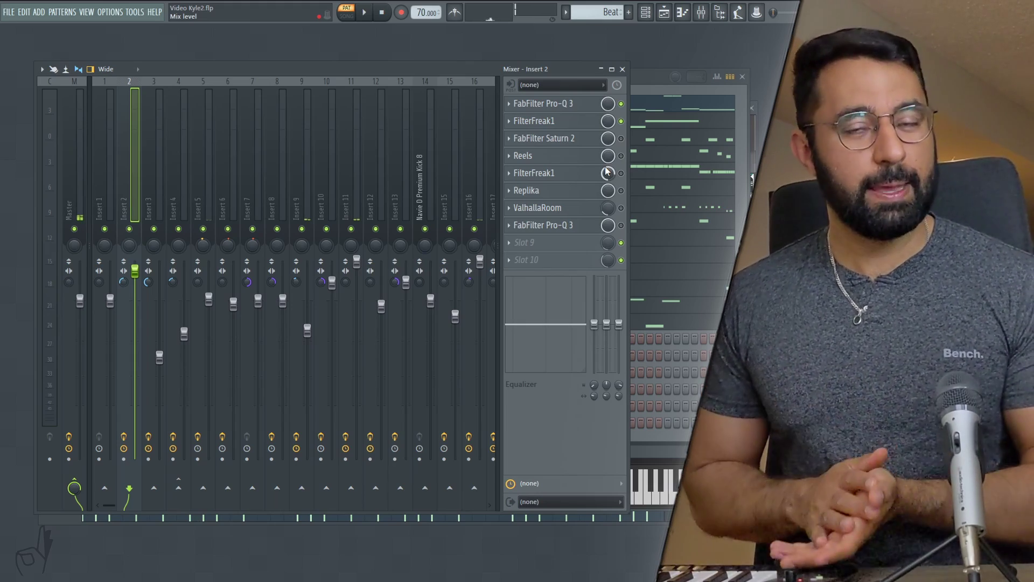
Step: Enable FabFilter Saturn 2 and Reels on Insert 2 and audition the added processing
key(space)
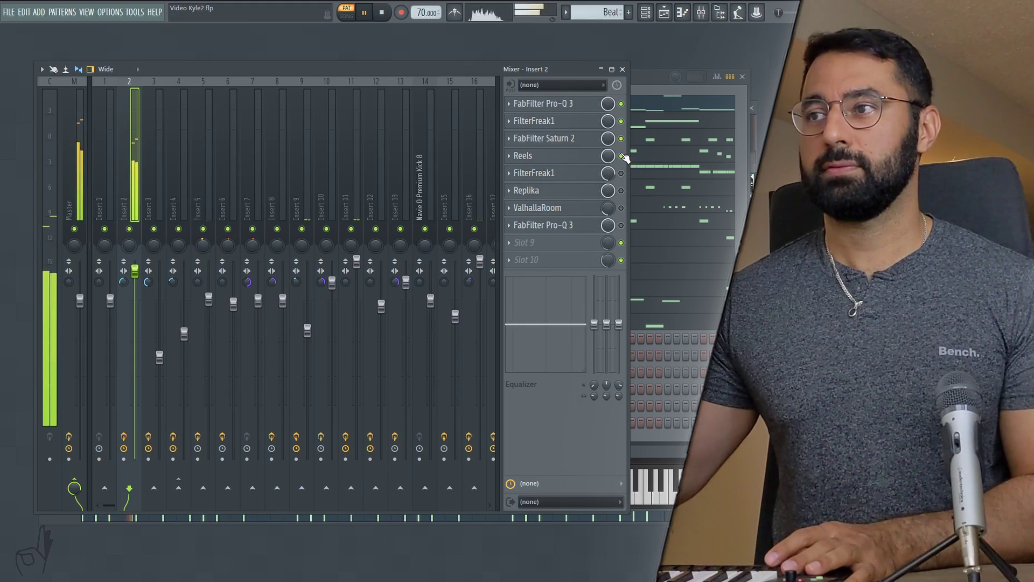
click(621, 139)
click(621, 156)
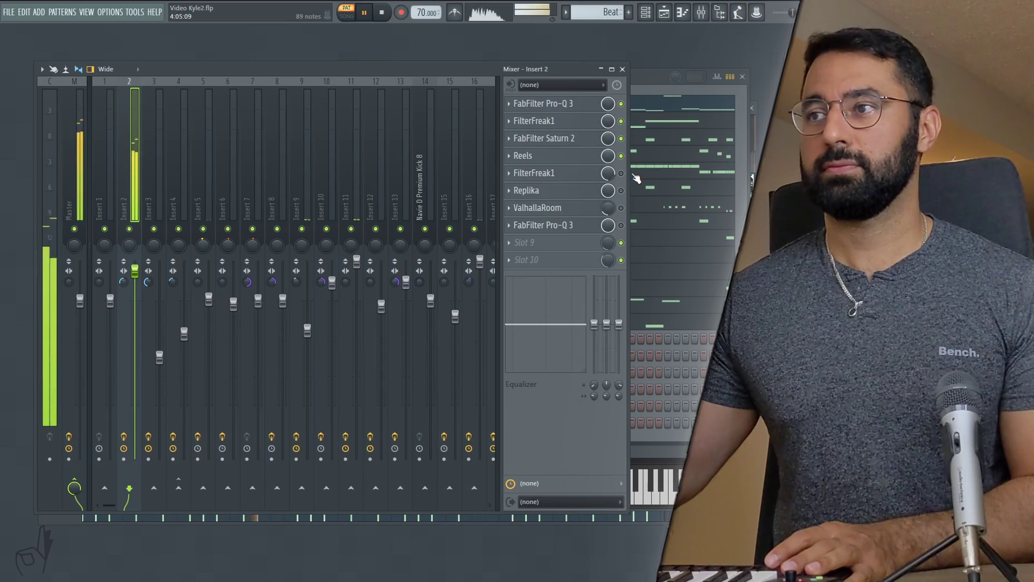
key(space)
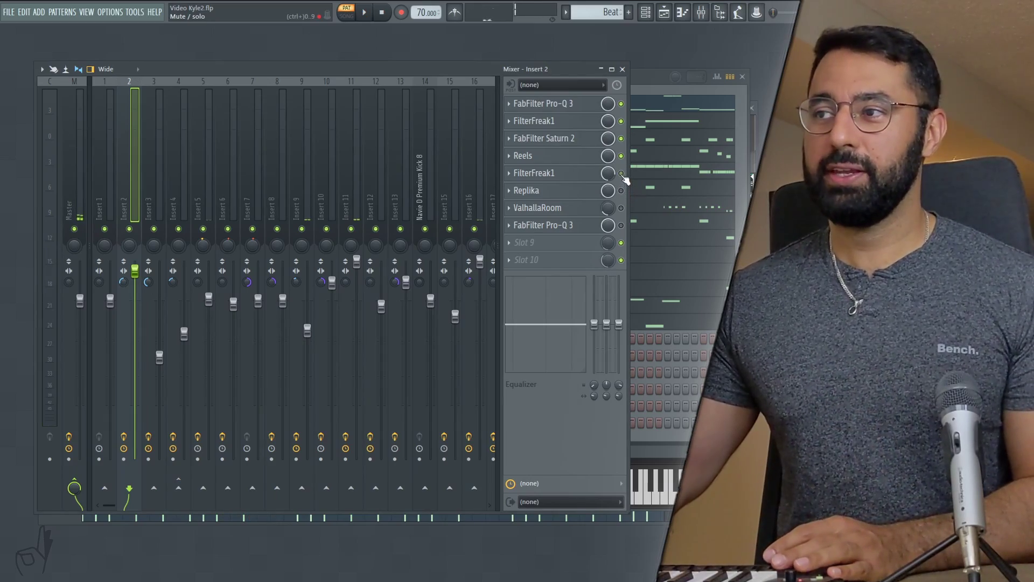
Step: Enable Insert 2's remaining effects, from the second FilterFreak1 to the final FabFilter Pro-Q 3, and audition the melody through that EQ
click(563, 173)
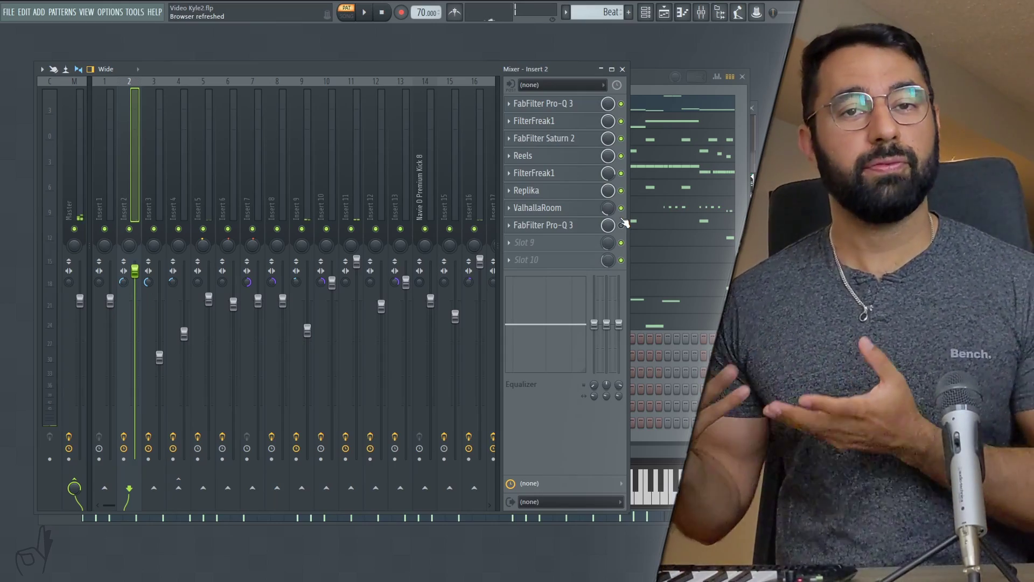
click(624, 223)
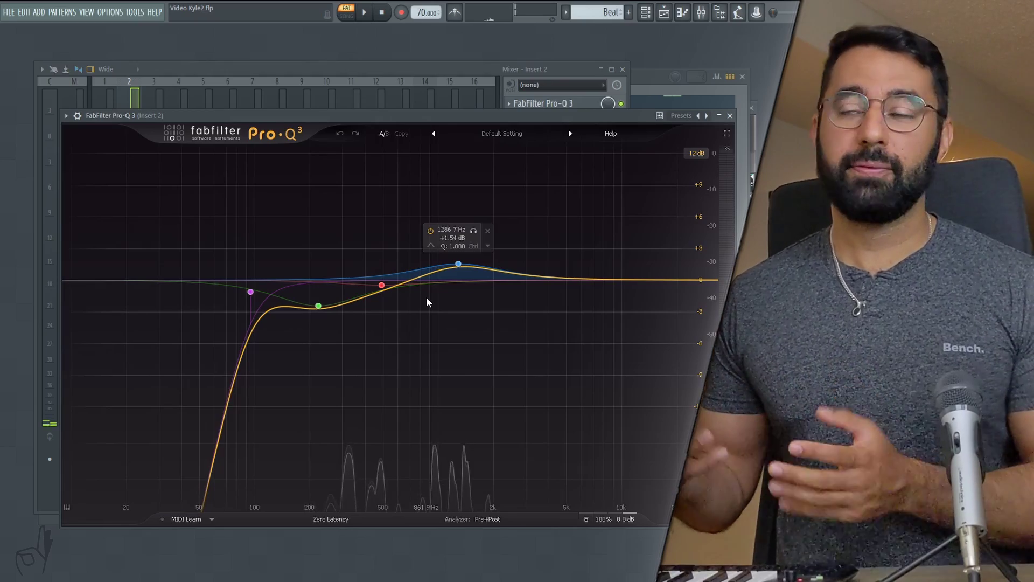
key(space)
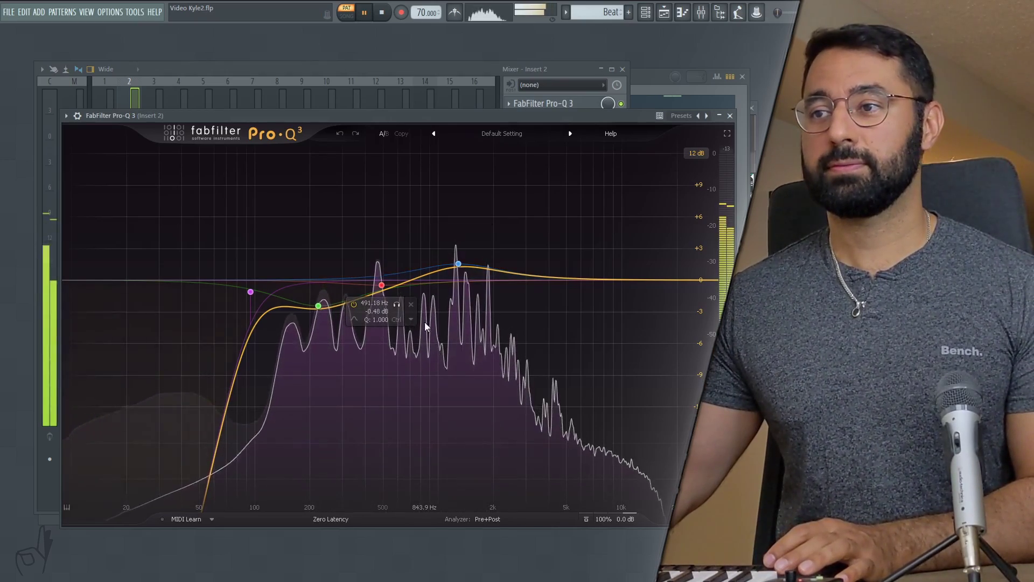
click(454, 413)
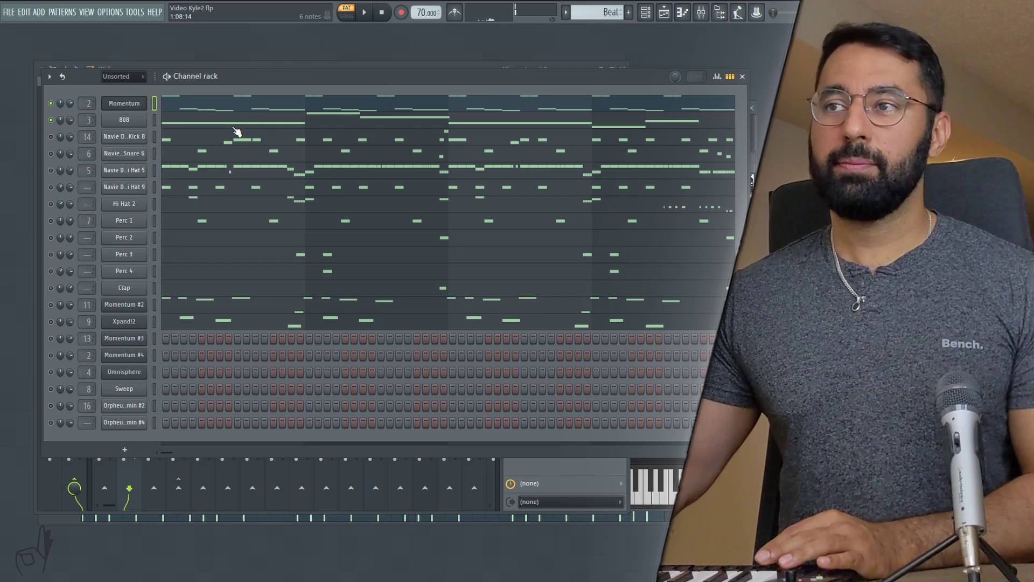
Step: Open the 808 channel's piano roll and play its pattern together with the Momentum melody
click(234, 125)
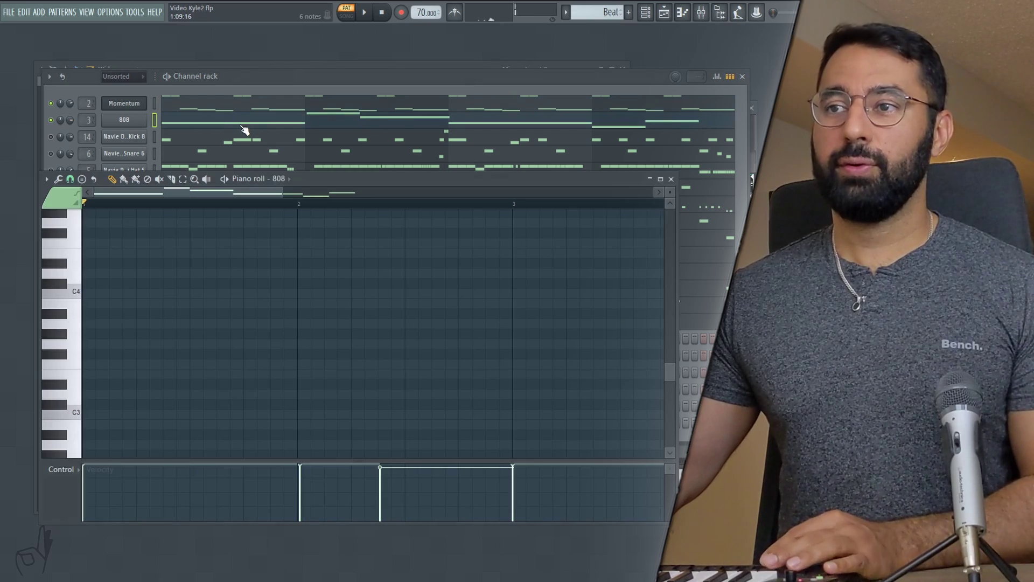
key(space)
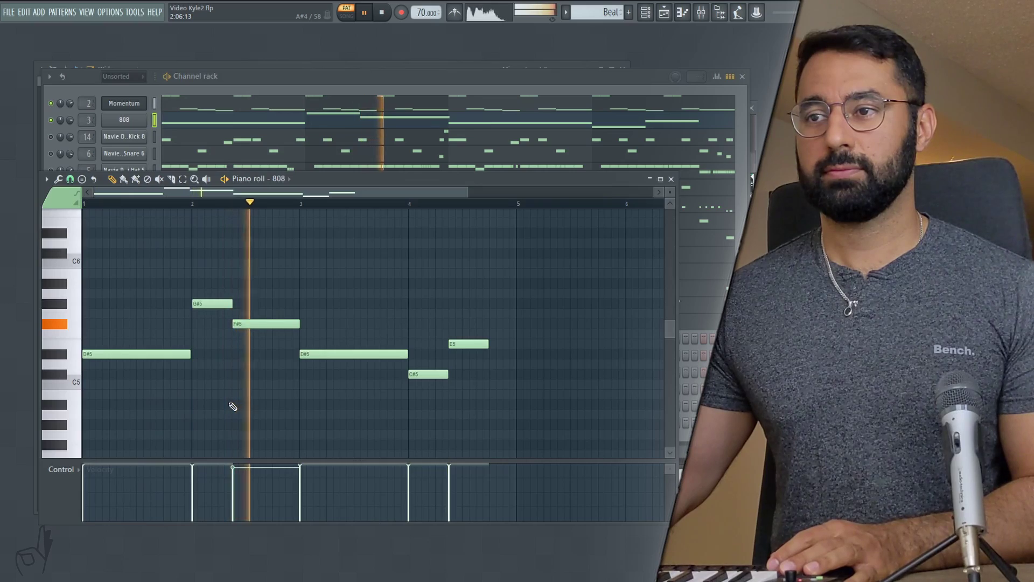
key(space)
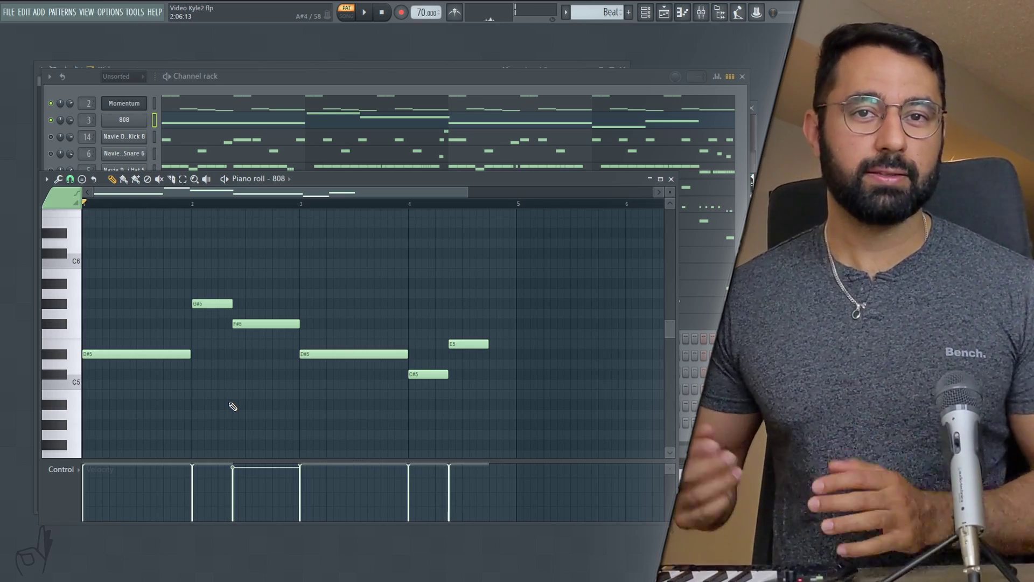
Step: Unmute the kick, snare and hi-hat channels for playback, and isolate Perc 1 to Perc 4 and the Clap to audition them
click(53, 152)
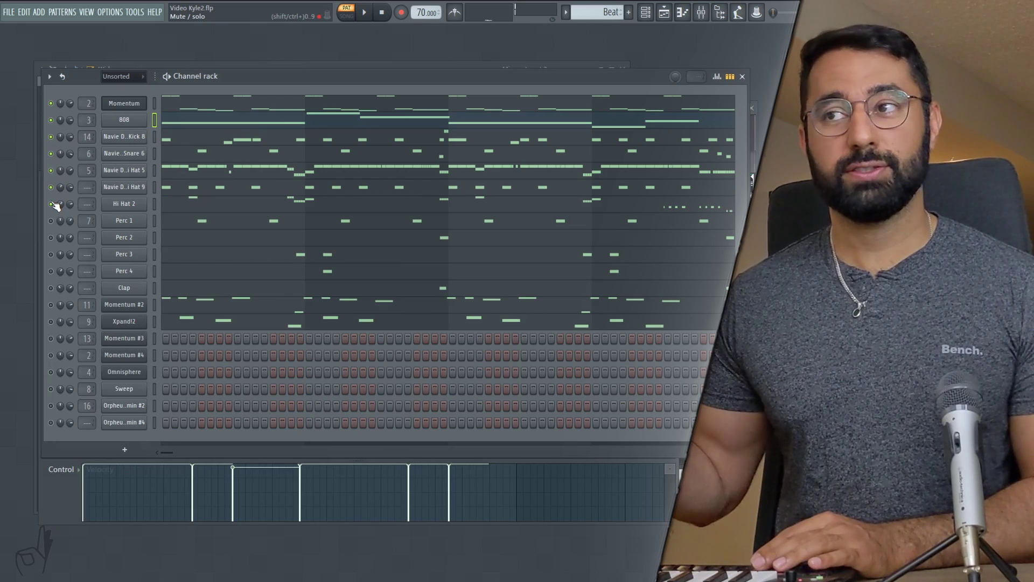
key(space)
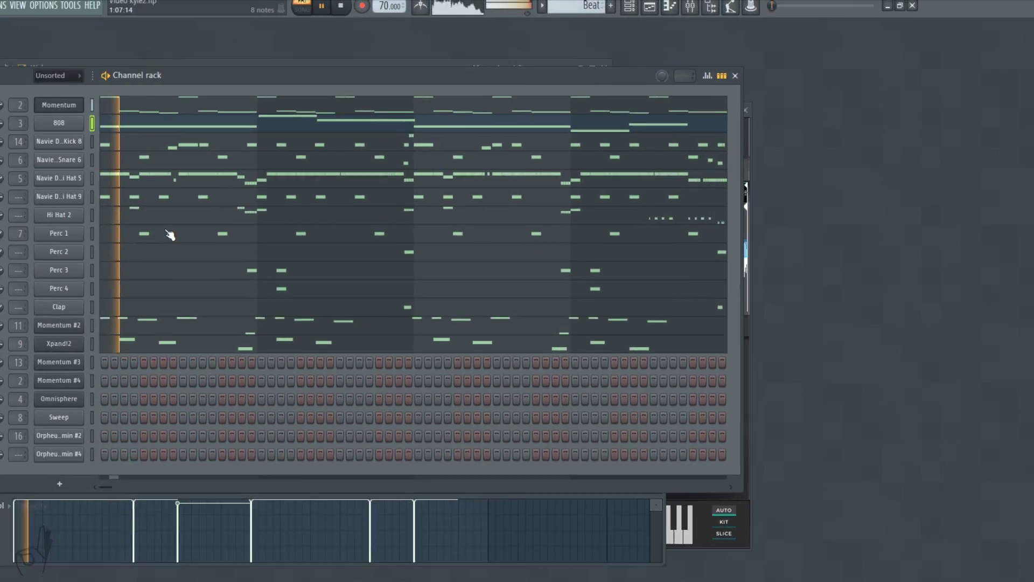
right_click(57, 222)
click(51, 237)
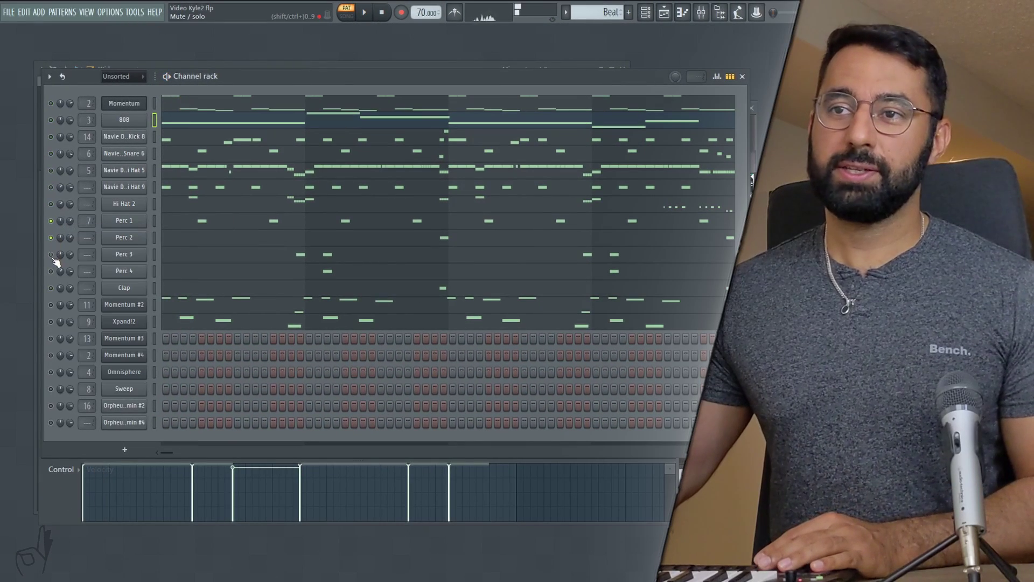
key(space)
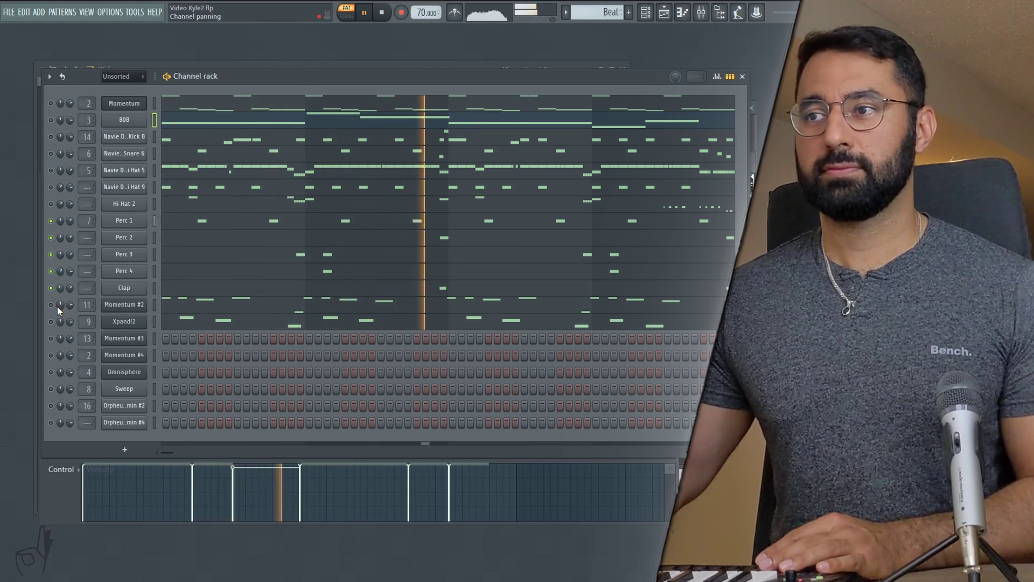
Step: Solo the Momentum #2 channel and play its counter-melody in the piano roll
right_click(50, 238)
key(space)
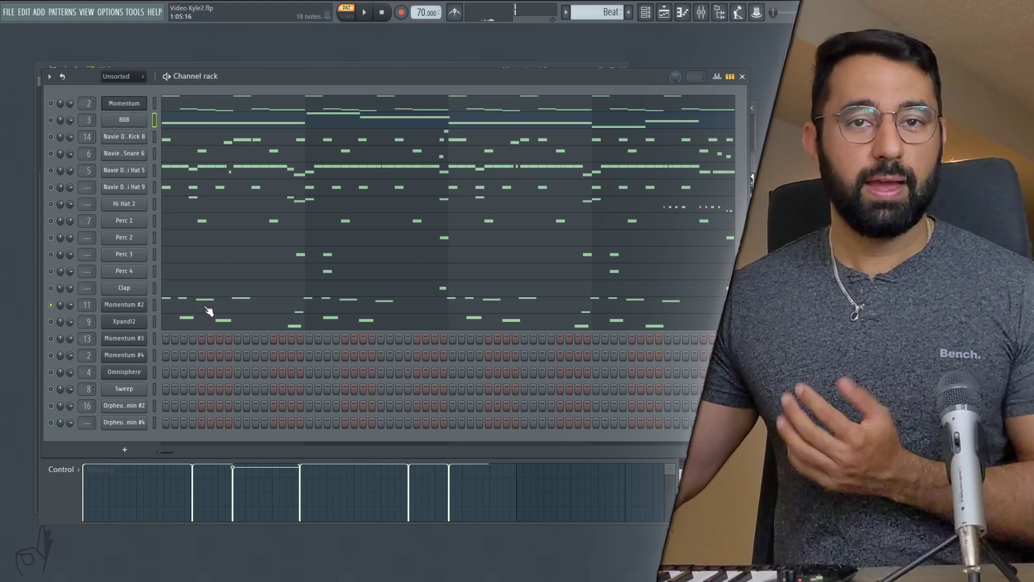
click(208, 305)
key(space)
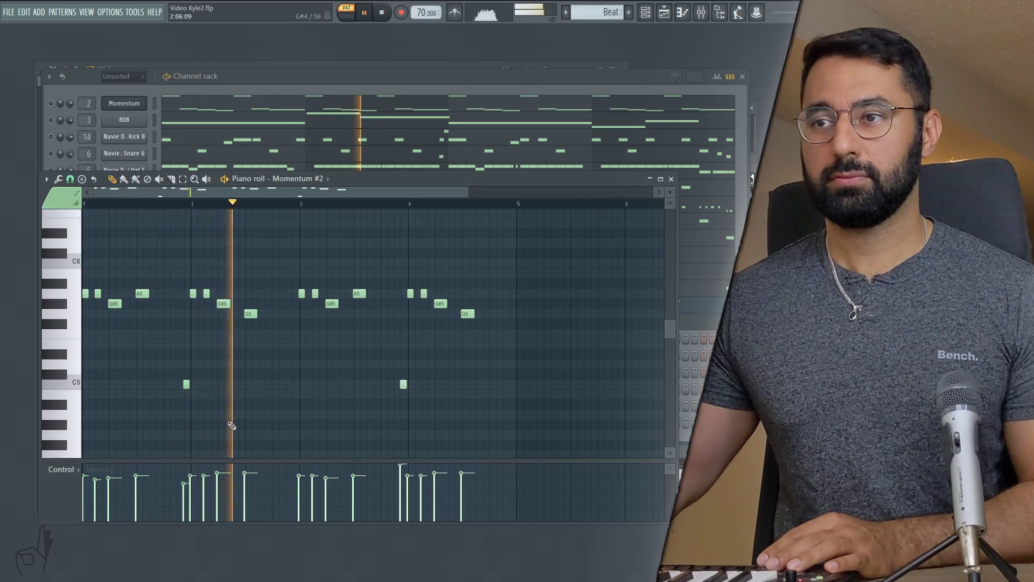
key(space)
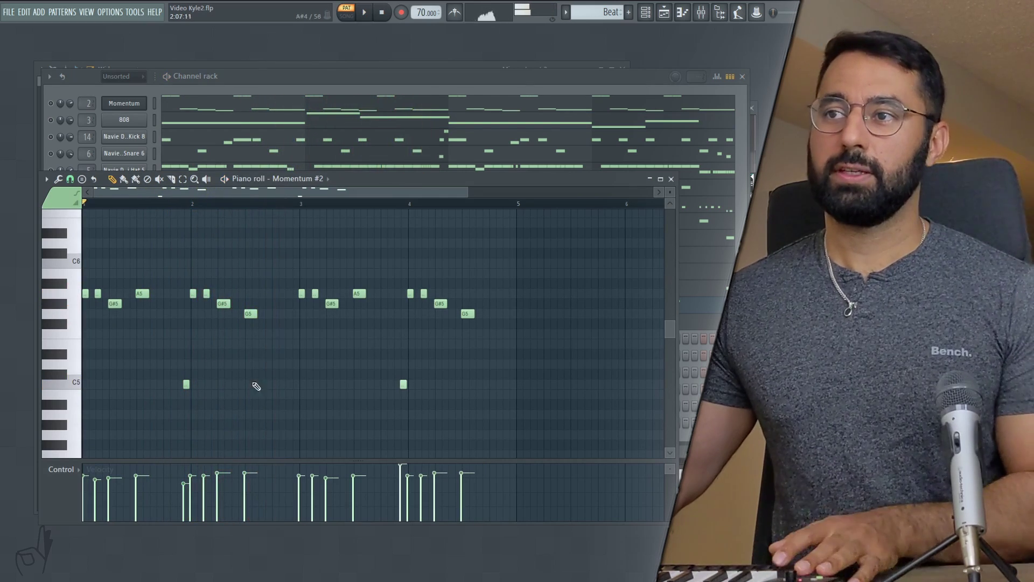
Step: Bypass the effects on mixer Insert 11 and audition the Momentum #2 sampler's unprocessed sound
key(F7)
click(701, 12)
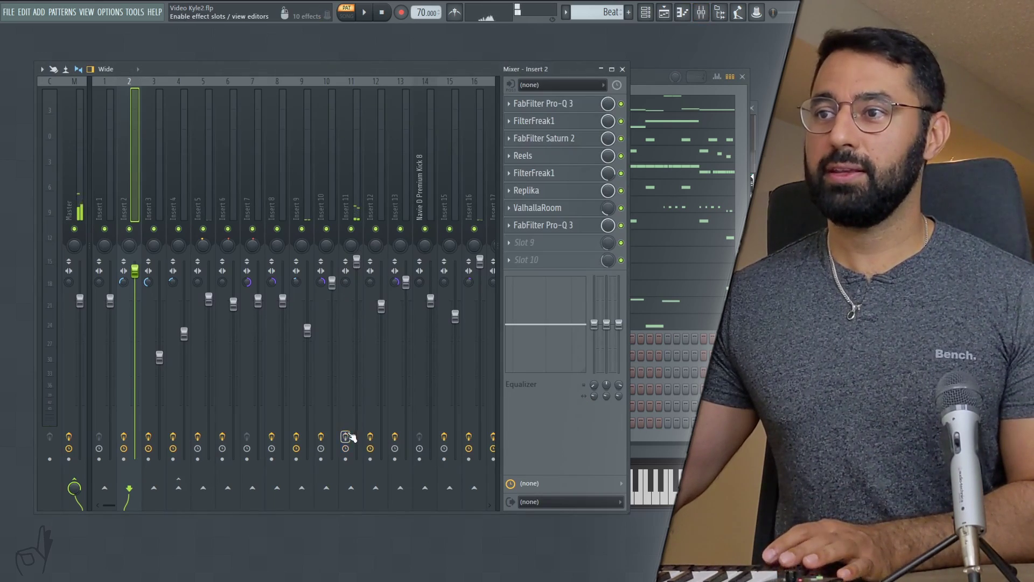
key(F9)
click(185, 308)
key(space)
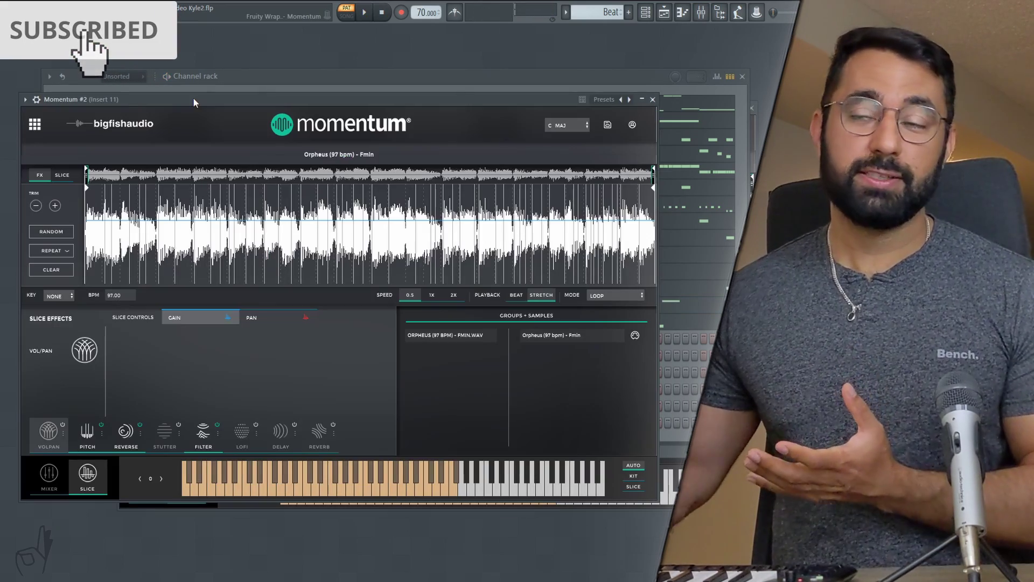
key(space)
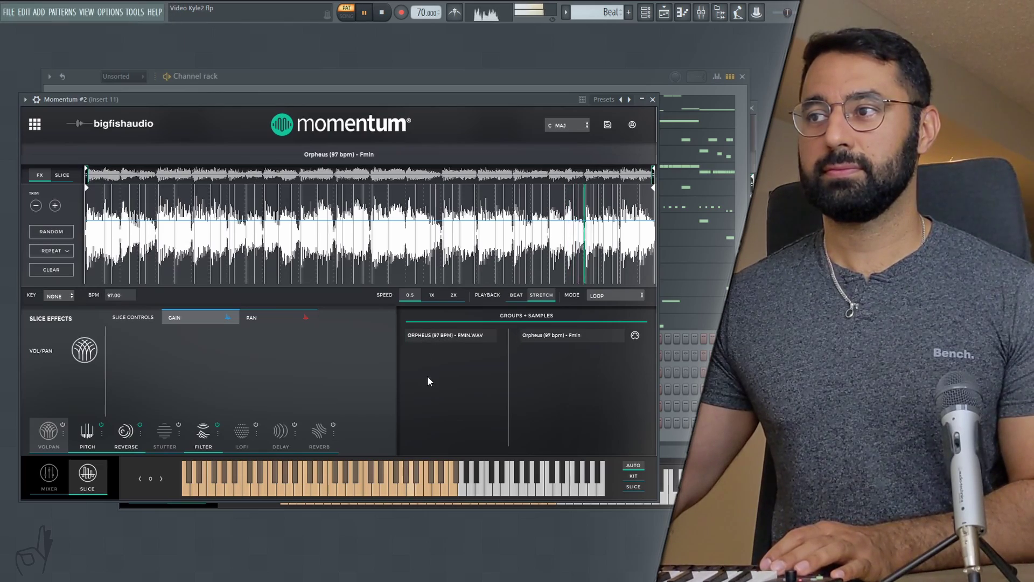
key(space)
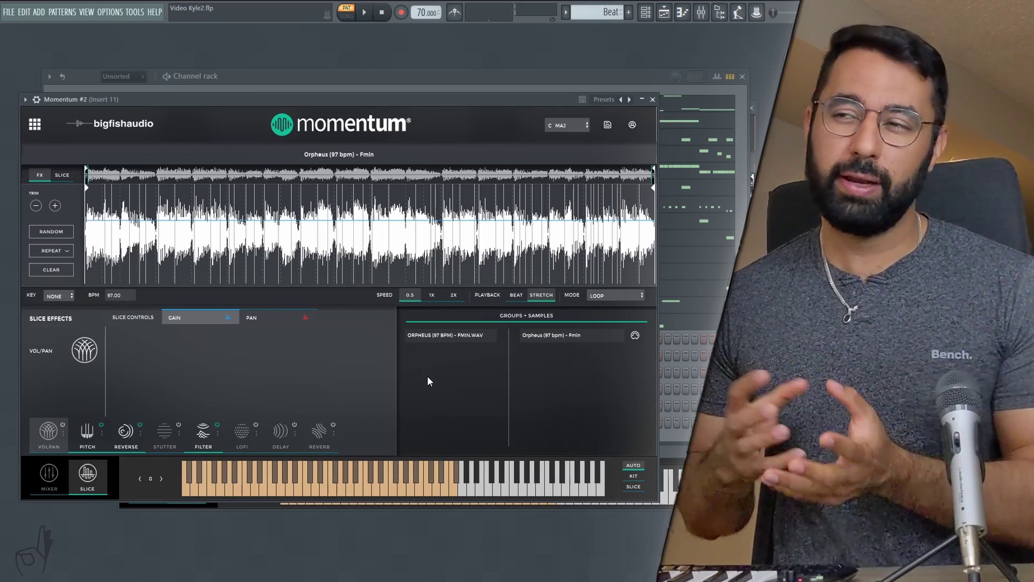
key(Escape)
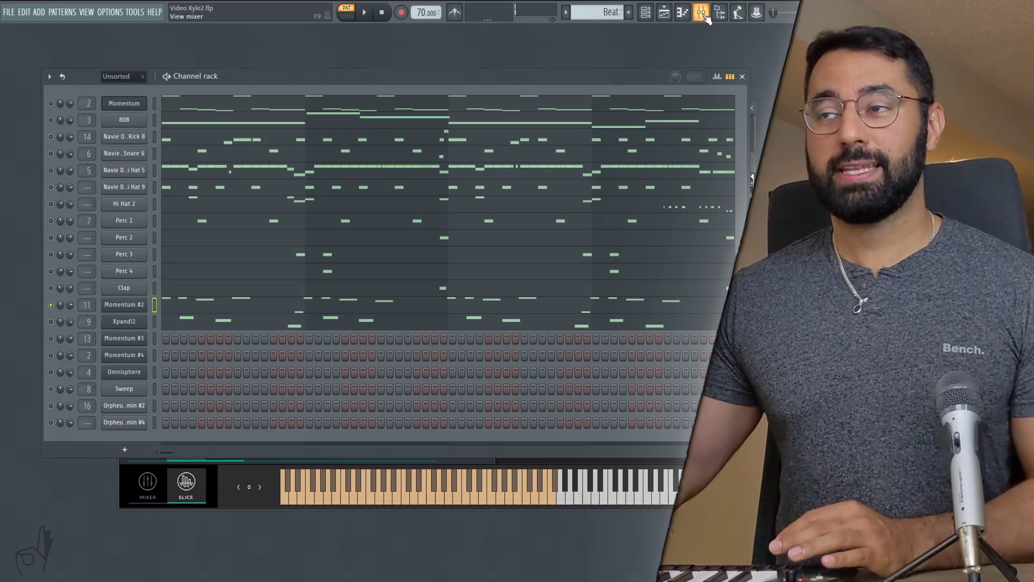
Step: Re-enable effects processing on Insert 11 with only FabFilter Saturn 2 and Reels active, and audition the result
click(703, 14)
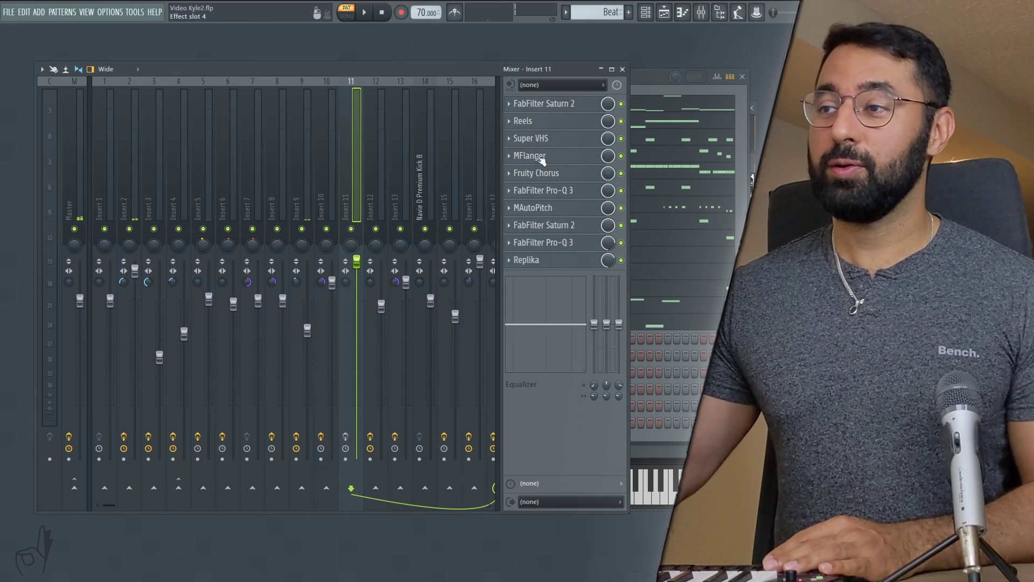
click(345, 437)
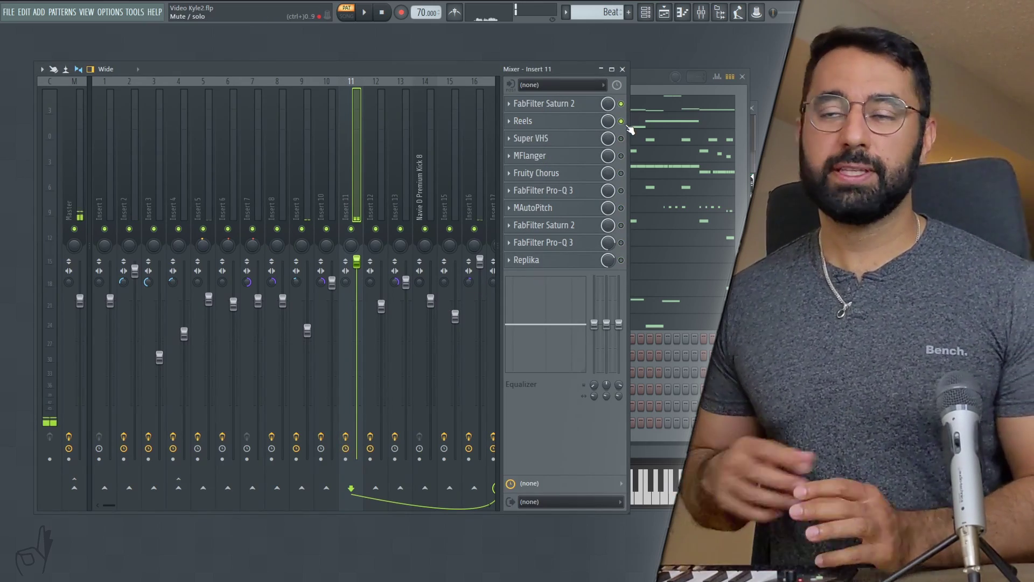
key(space)
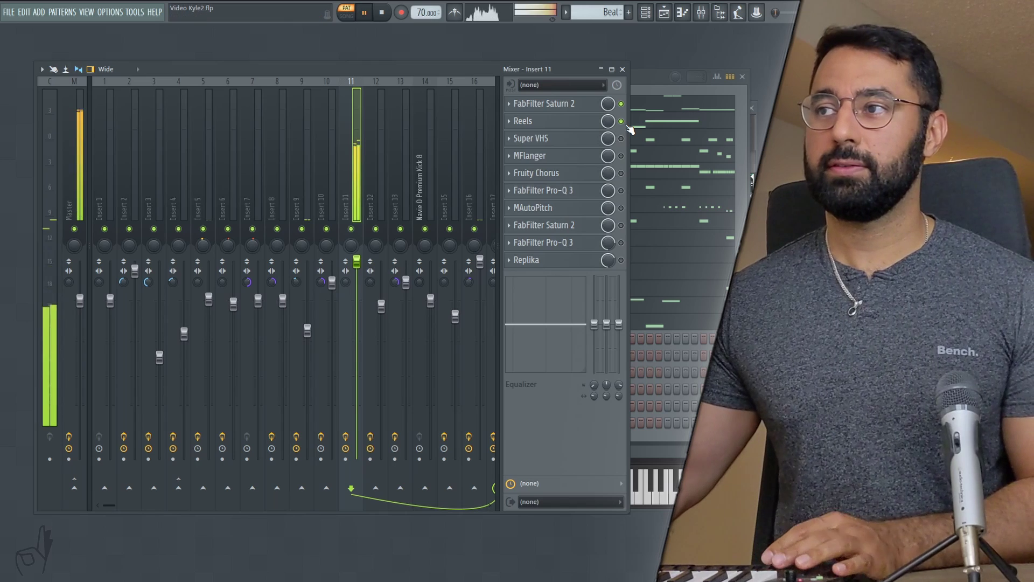
Step: Enable Super VHS, MFlanger and Fruity Chorus on Insert 11 and audition the Momentum #2 part through them
key(space)
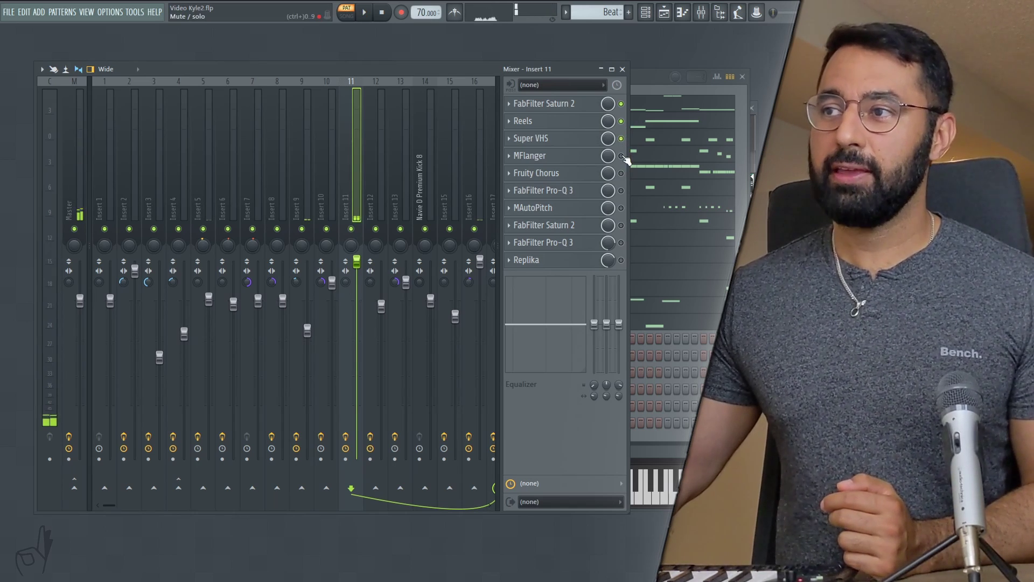
click(621, 174)
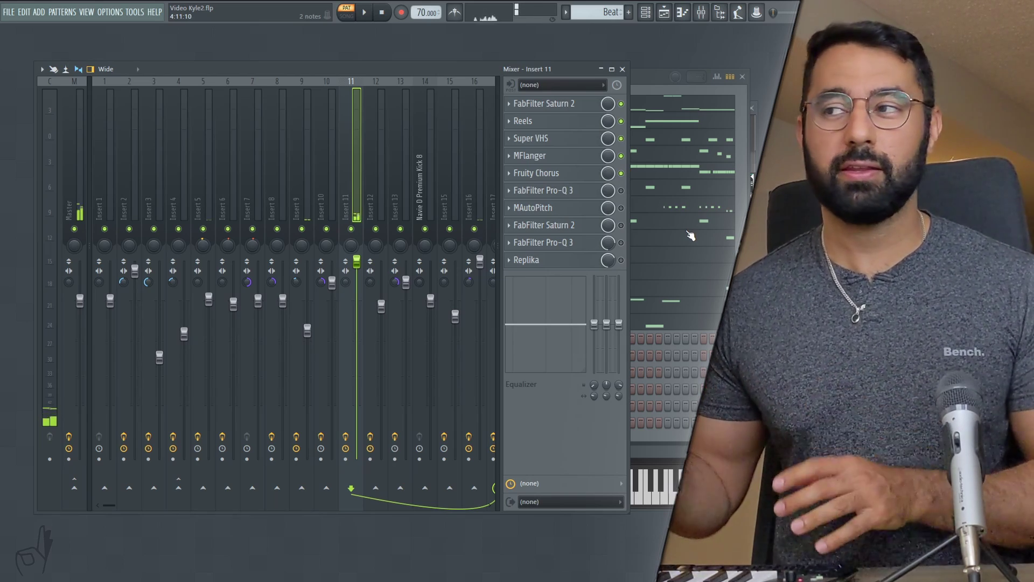
key(space)
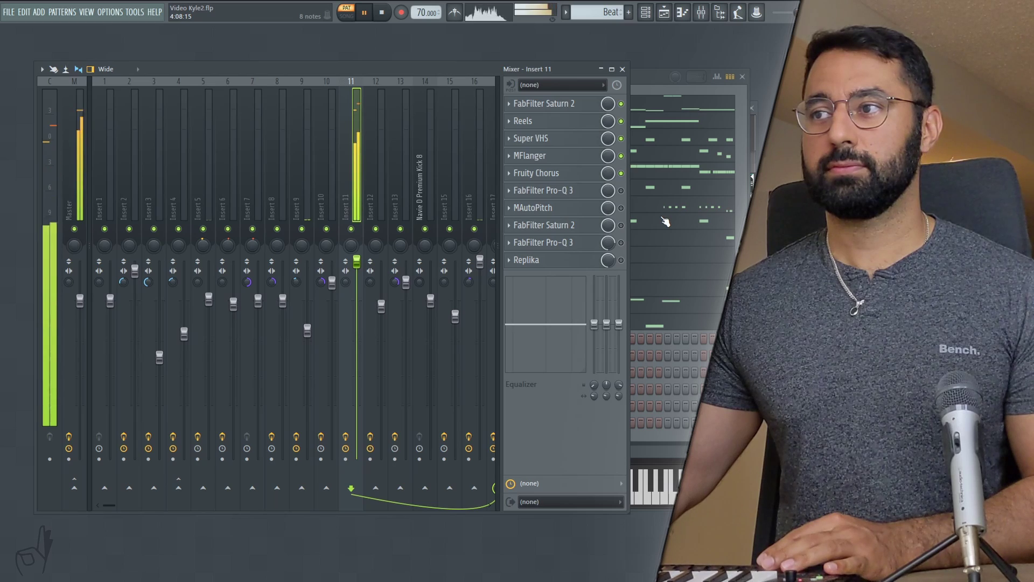
Step: Enable the first FabFilter Pro-Q 3 on Insert 11, inspect its EQ curve, and audition the Momentum #2 part through it
key(space)
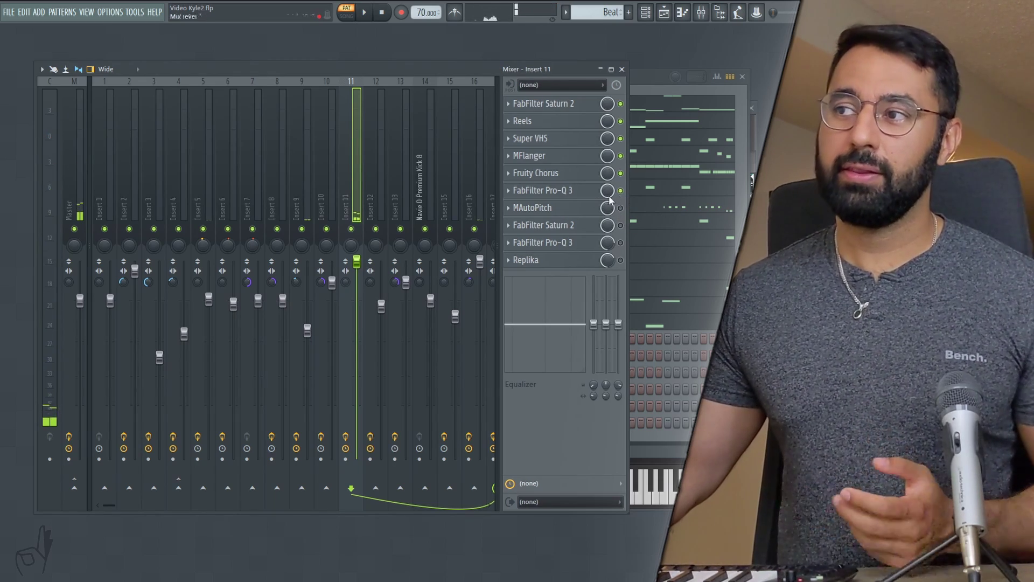
click(568, 194)
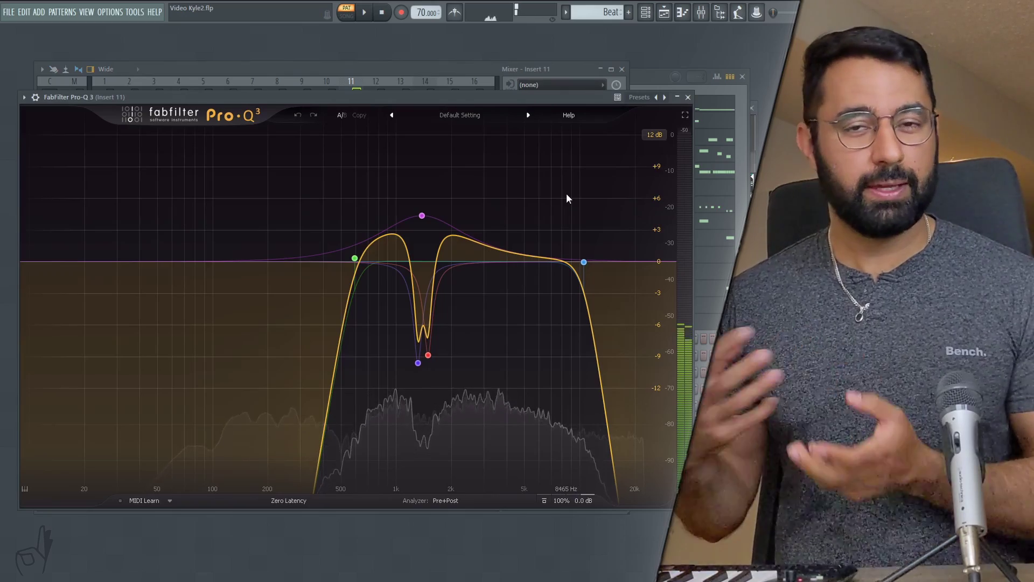
key(space)
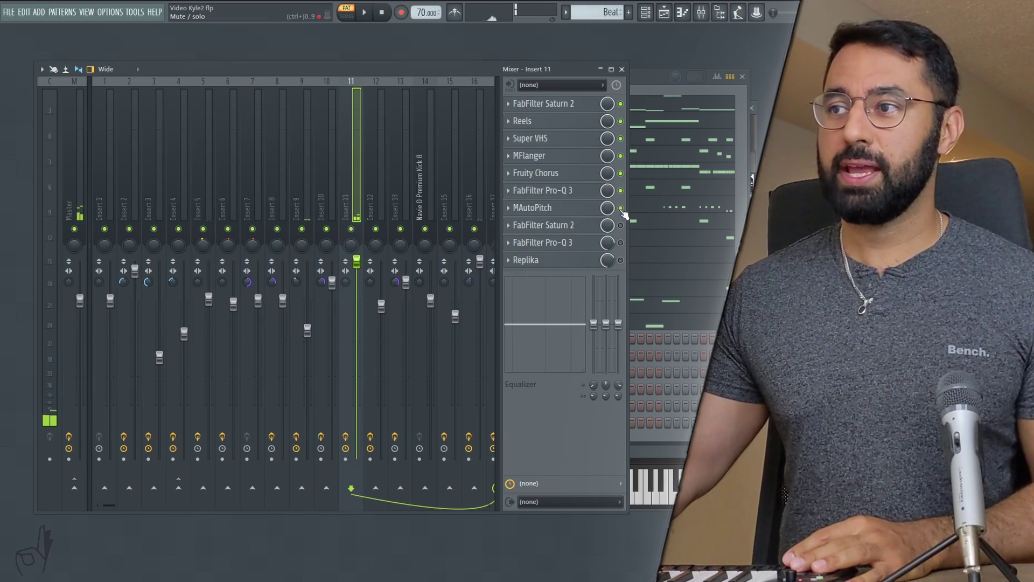
Step: Enable MAutoPitch and the second FabFilter Saturn 2 on Insert 11, check their loaded presets, and audition the result
click(622, 226)
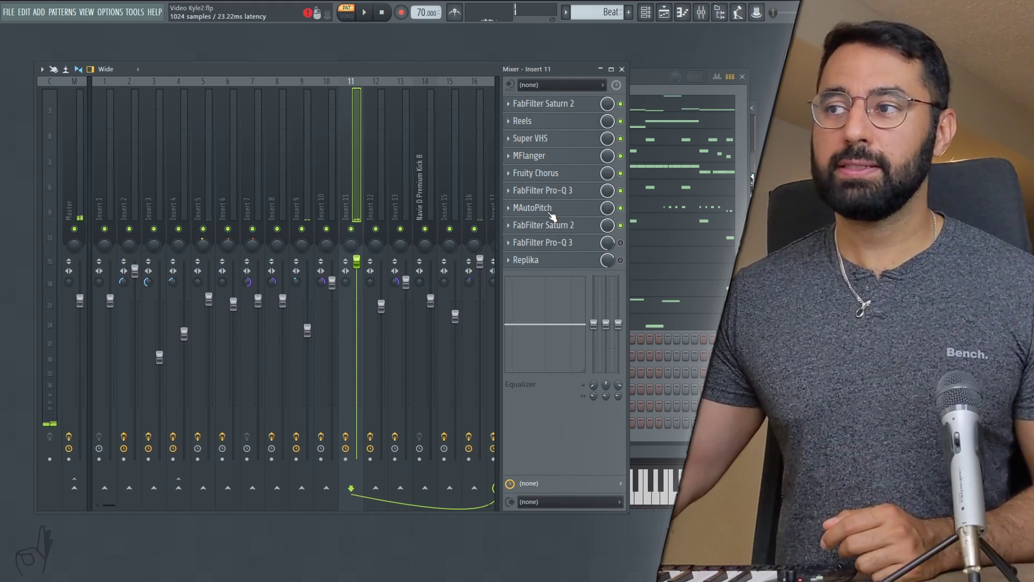
click(550, 213)
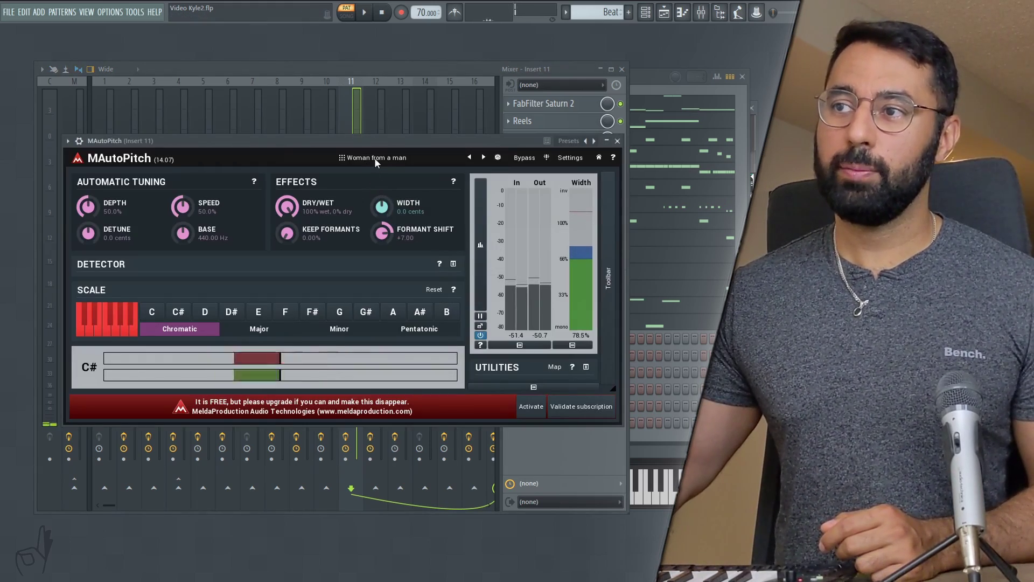
click(617, 141)
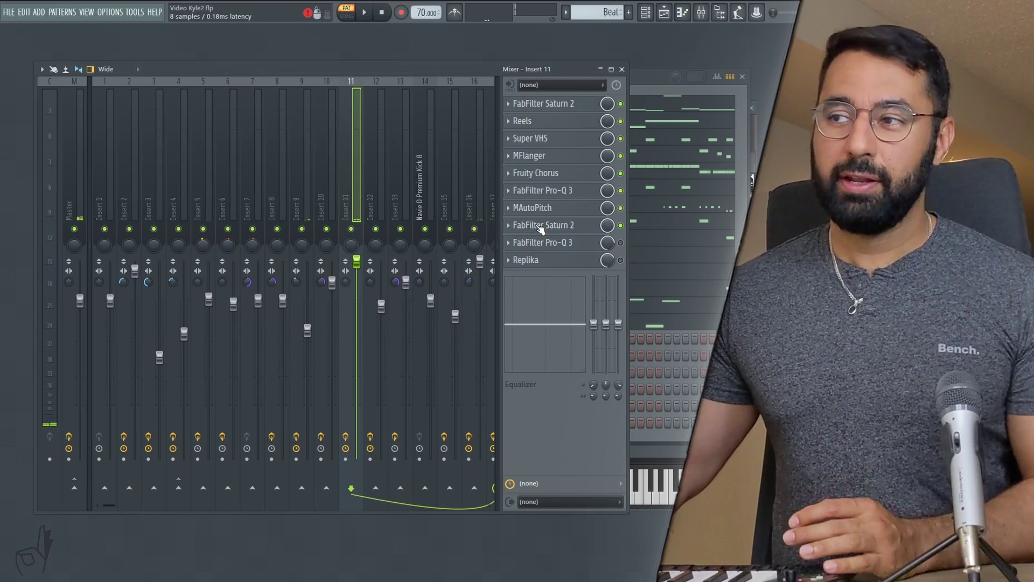
click(540, 226)
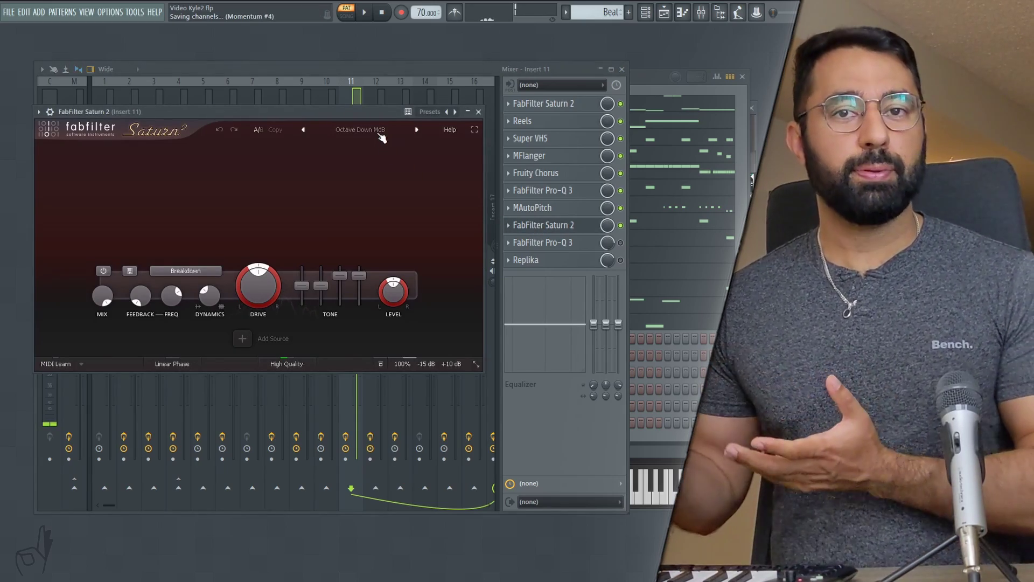
key(Escape)
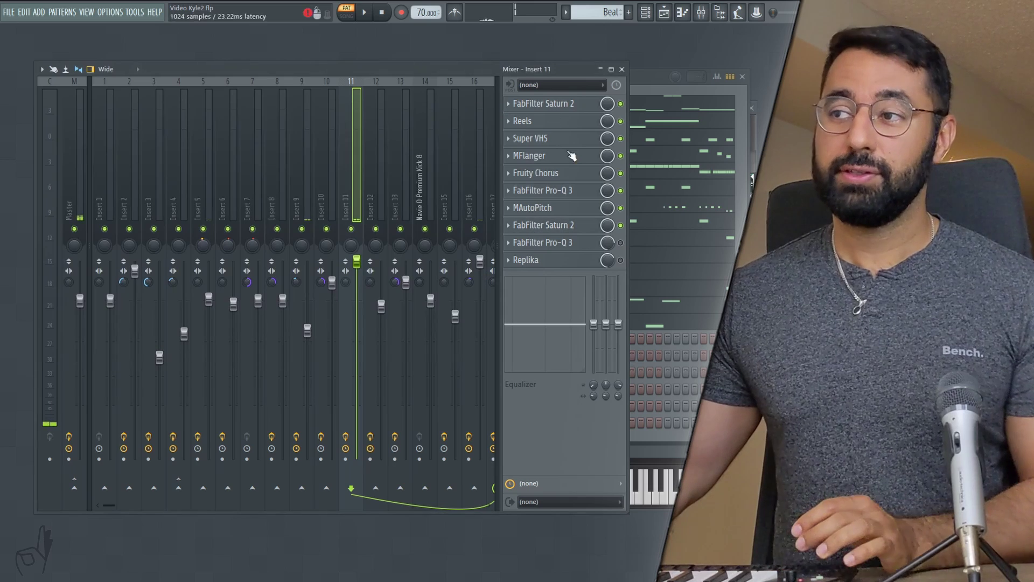
key(space)
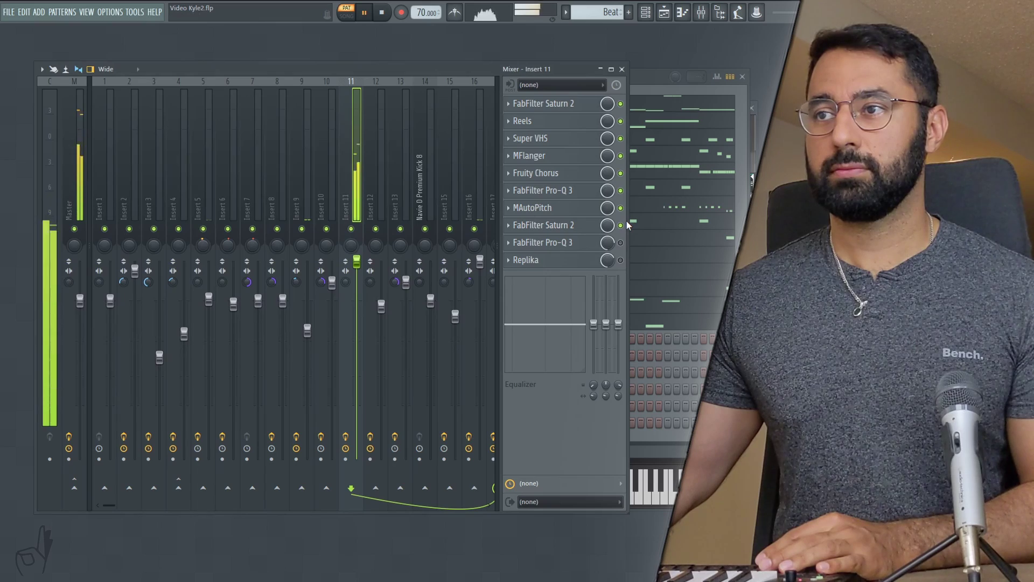
key(space)
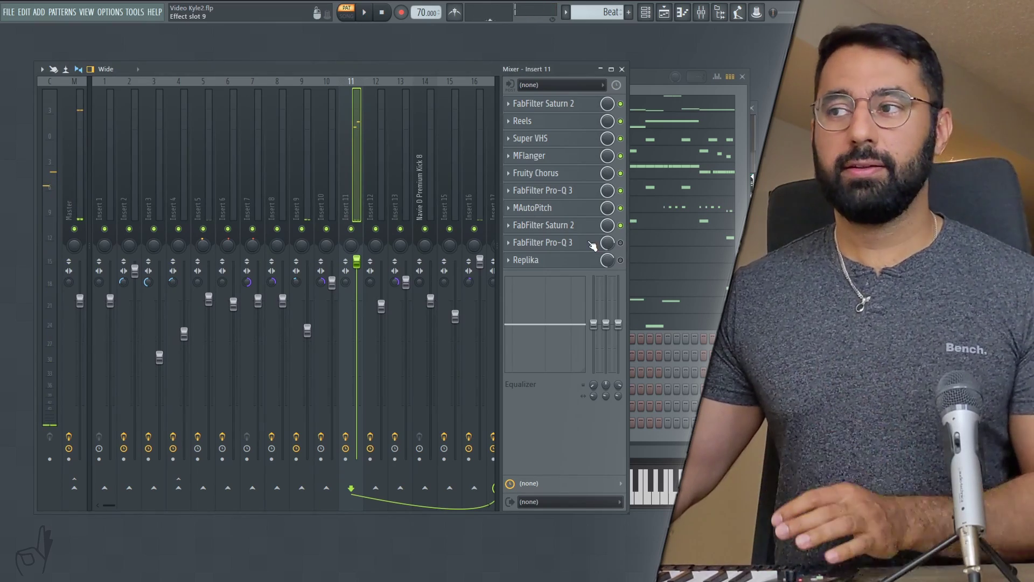
Step: Enable the second FabFilter Pro-Q 3 and Replika on Insert 11 and audition the Momentum #2 part through the full chain
click(592, 243)
key(Escape)
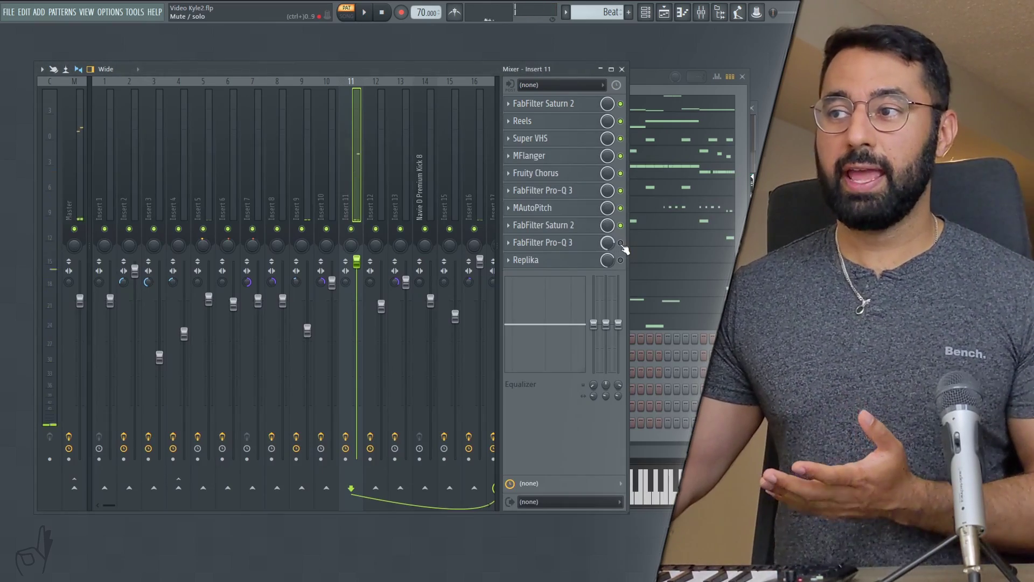
click(621, 243)
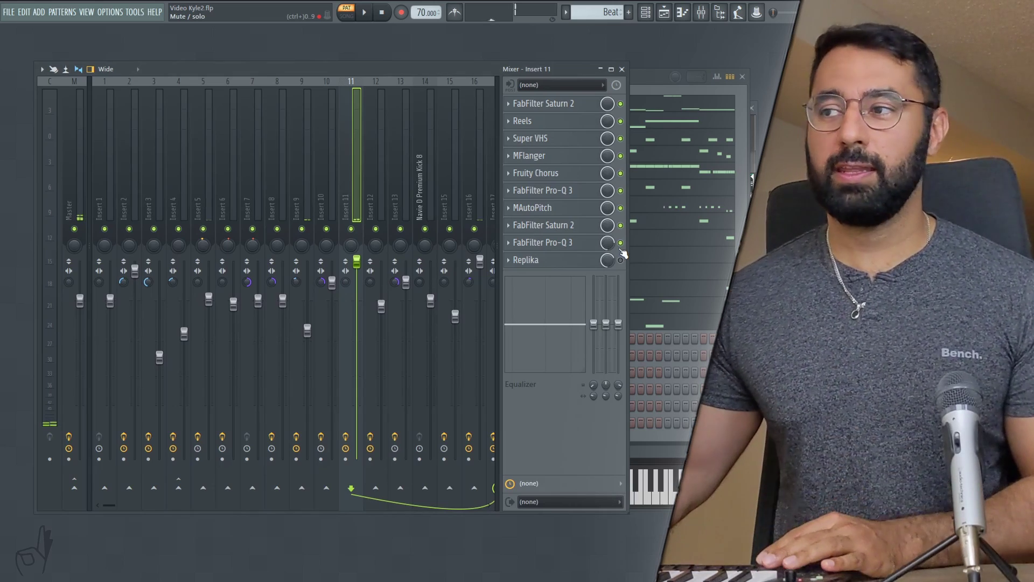
click(621, 261)
key(space)
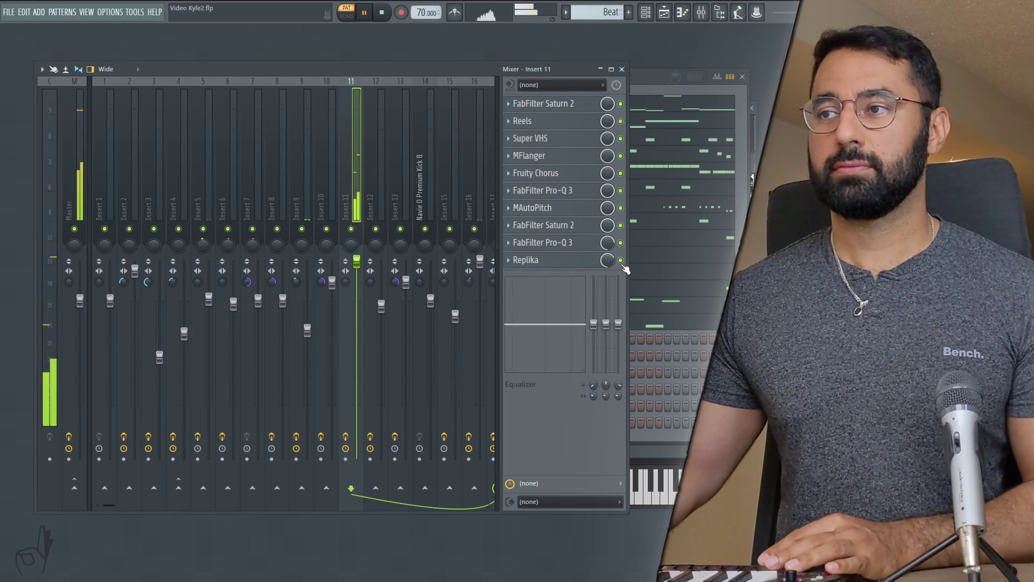
key(space)
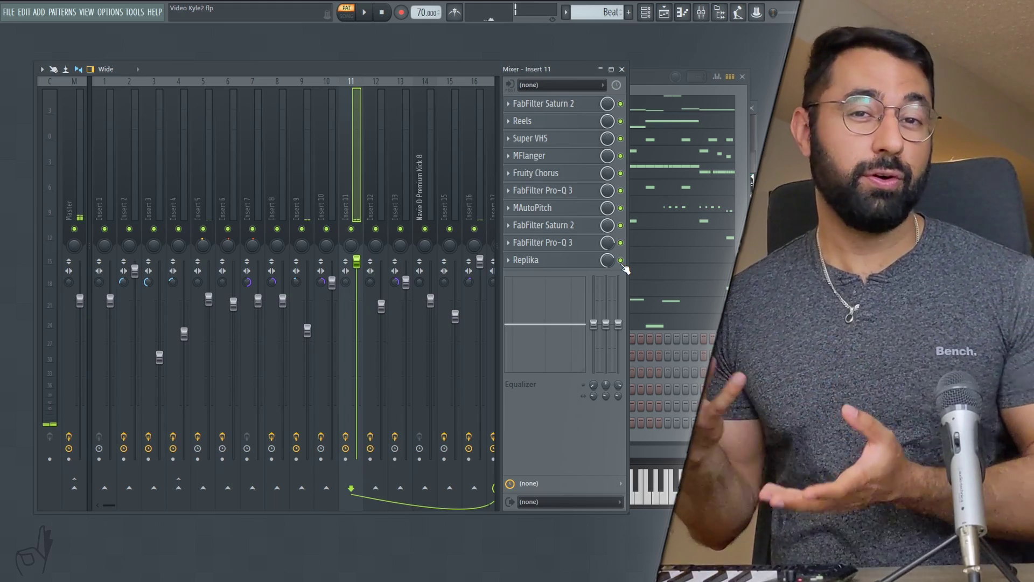
key(space)
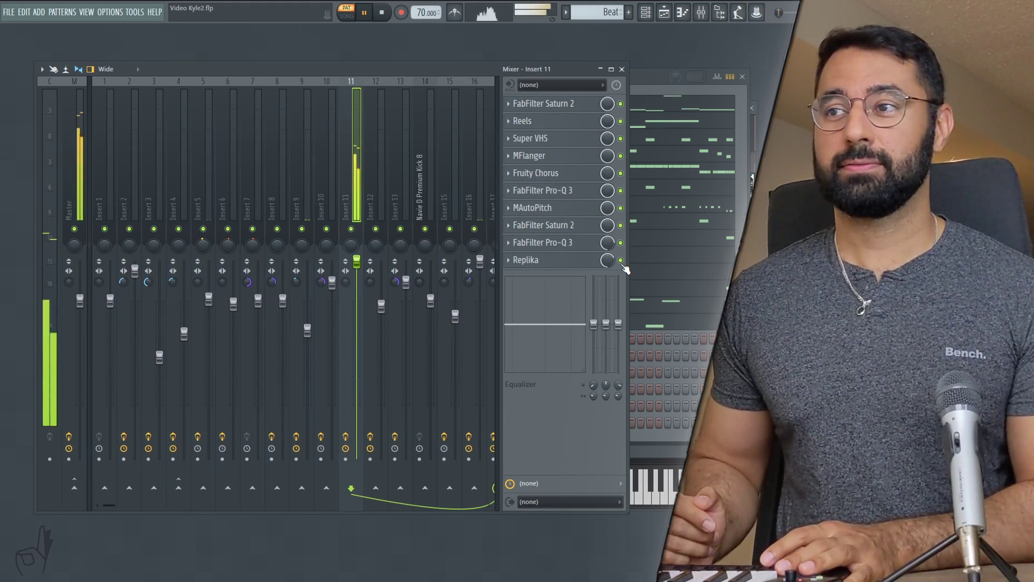
key(space)
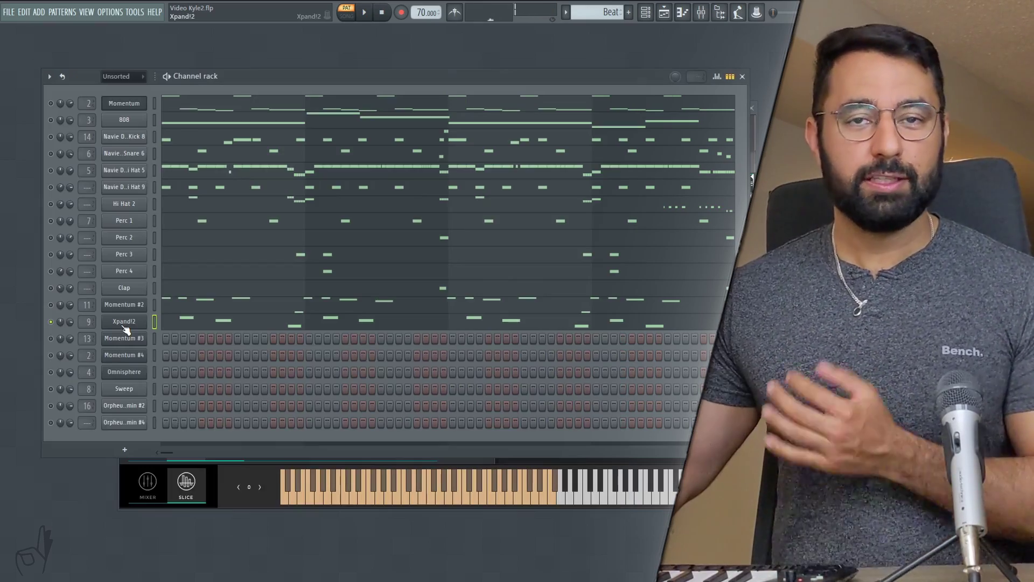
Step: Open the Xpand!2 instrument and browse its preset categories to 21 Guitars
click(130, 322)
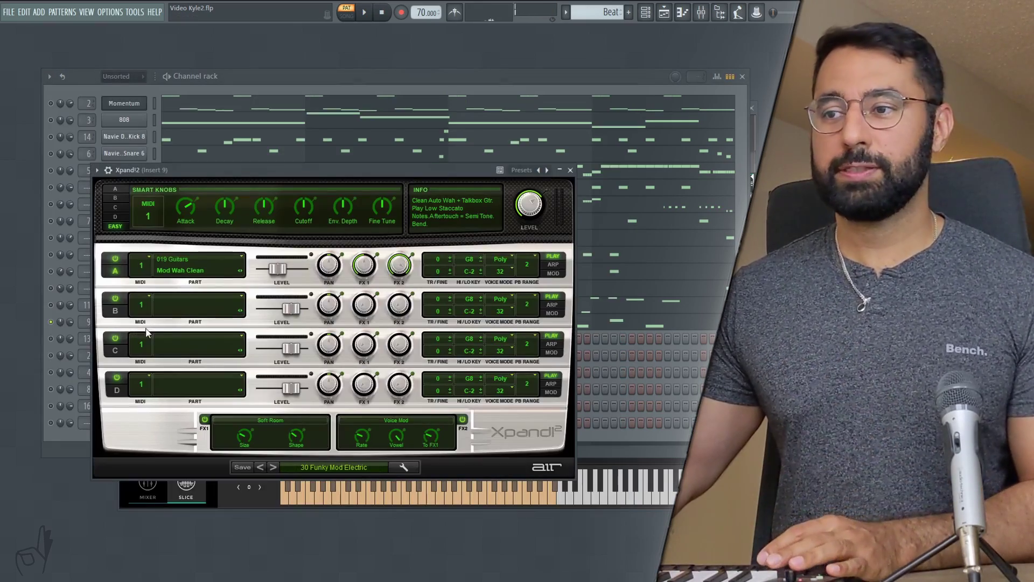
click(327, 469)
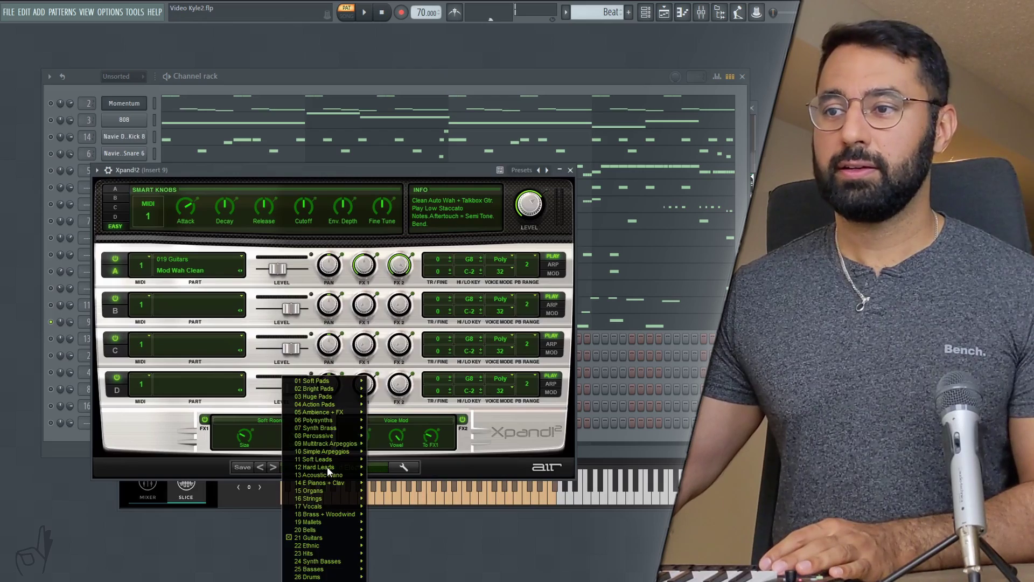
mouse_move(322, 538)
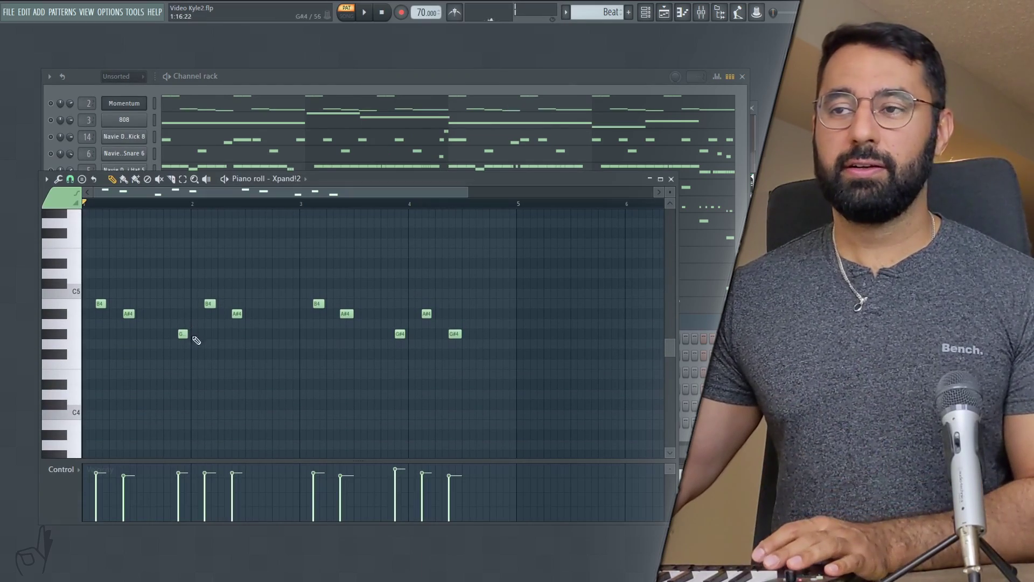
Step: Play the Xpand!2 melody in its piano roll and return to the channel rack
key(space)
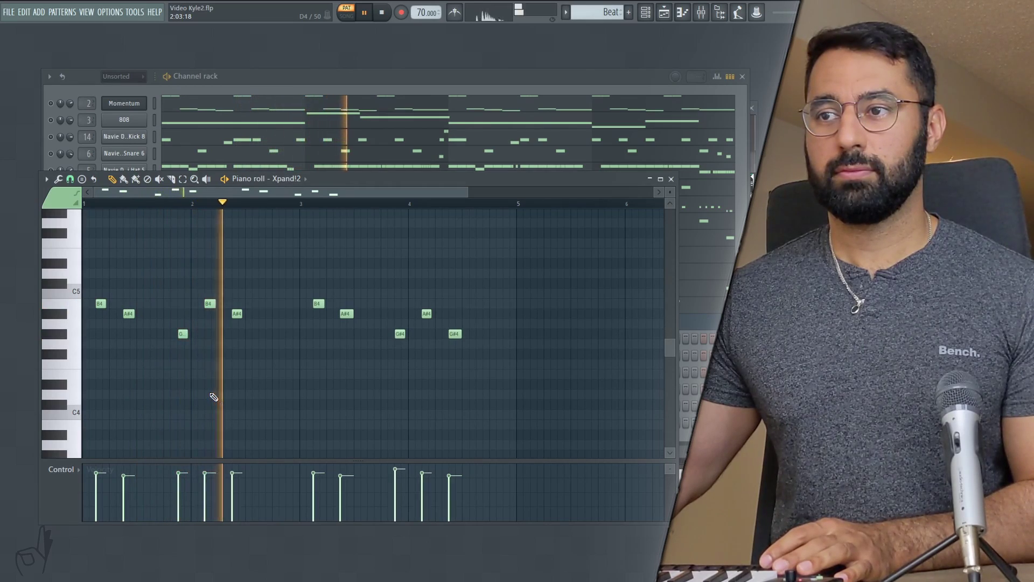
key(space)
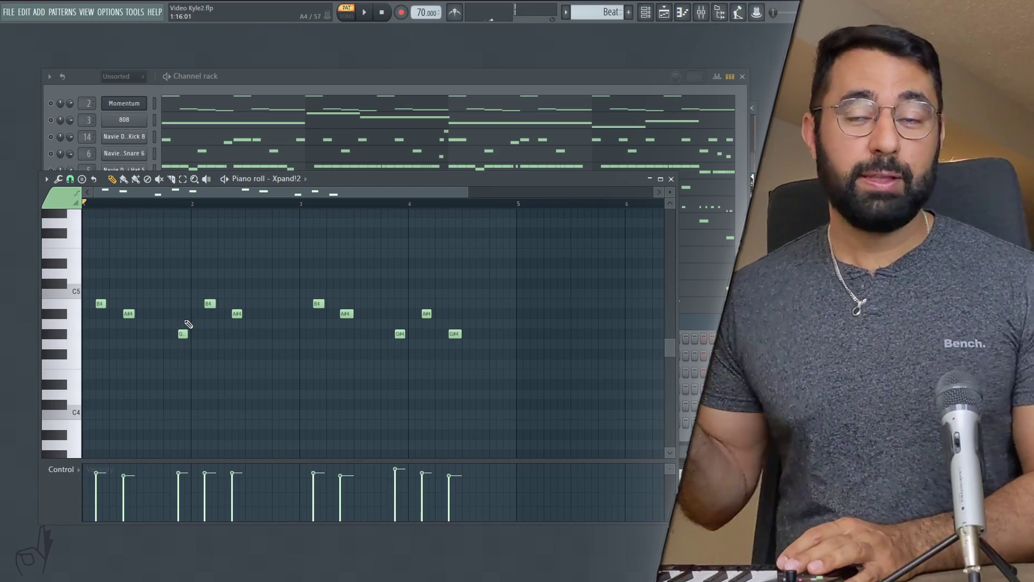
key(F7)
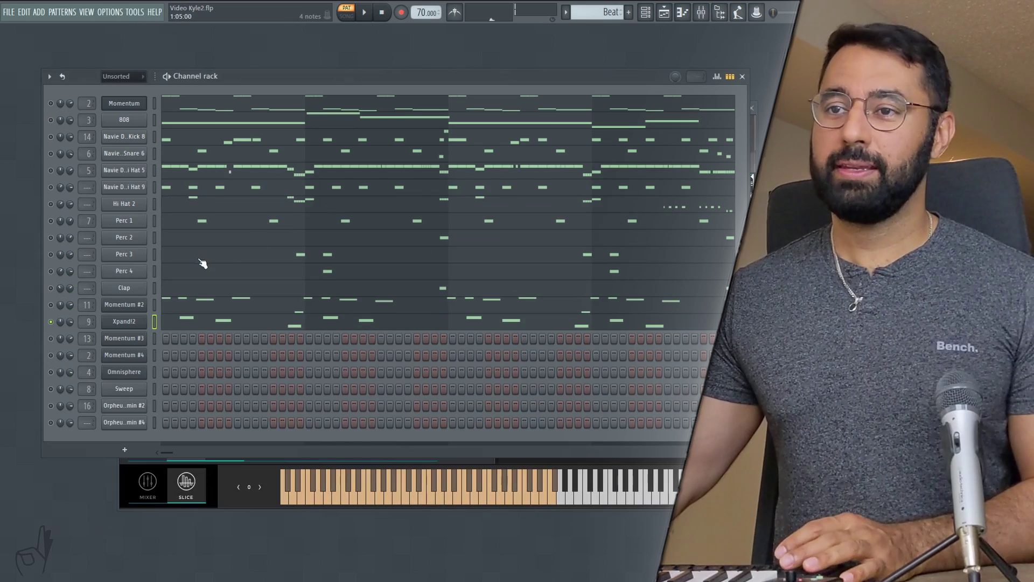
Step: Solo MAutoPitch on mixer Insert 9, and re-enable FabFilter Saturn 2, Reels, MFlanger and Fruity Chorus one by one
key(F9)
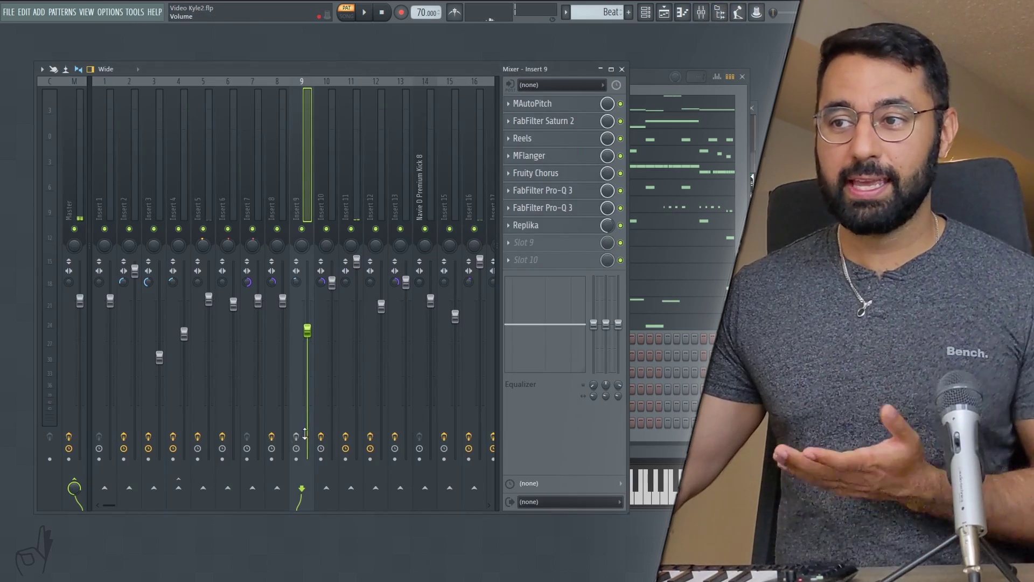
click(622, 105)
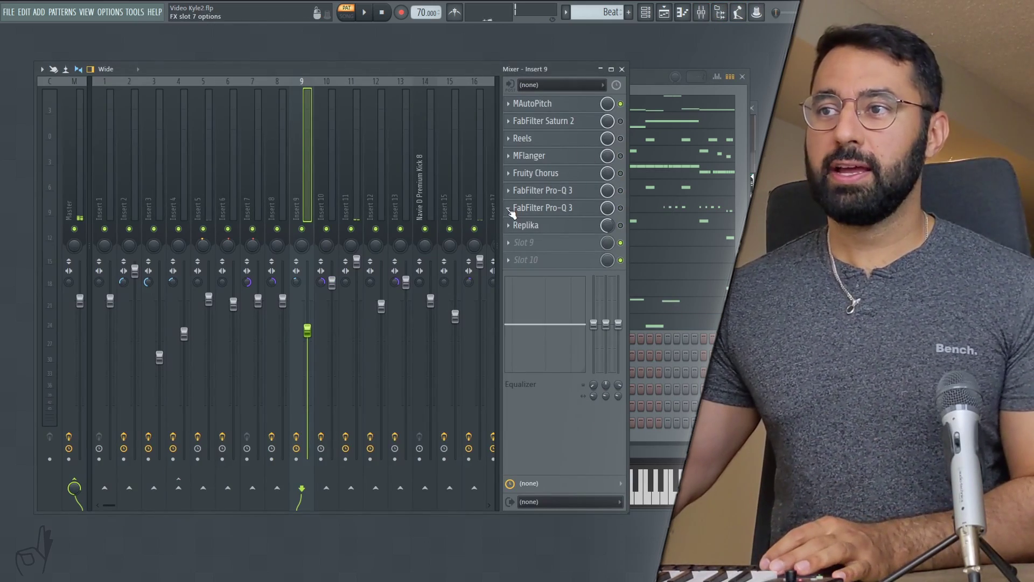
click(620, 121)
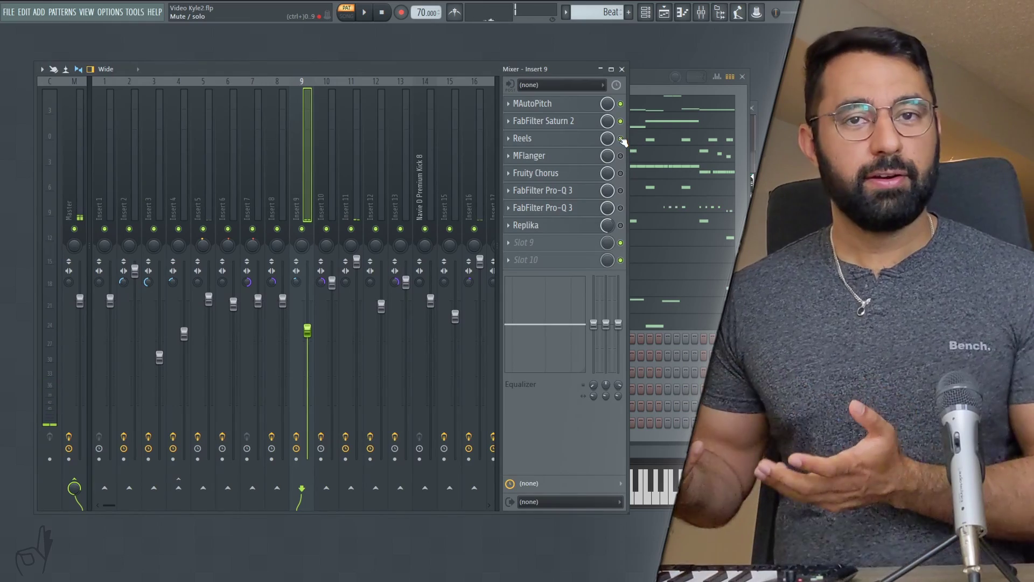
click(621, 139)
click(620, 156)
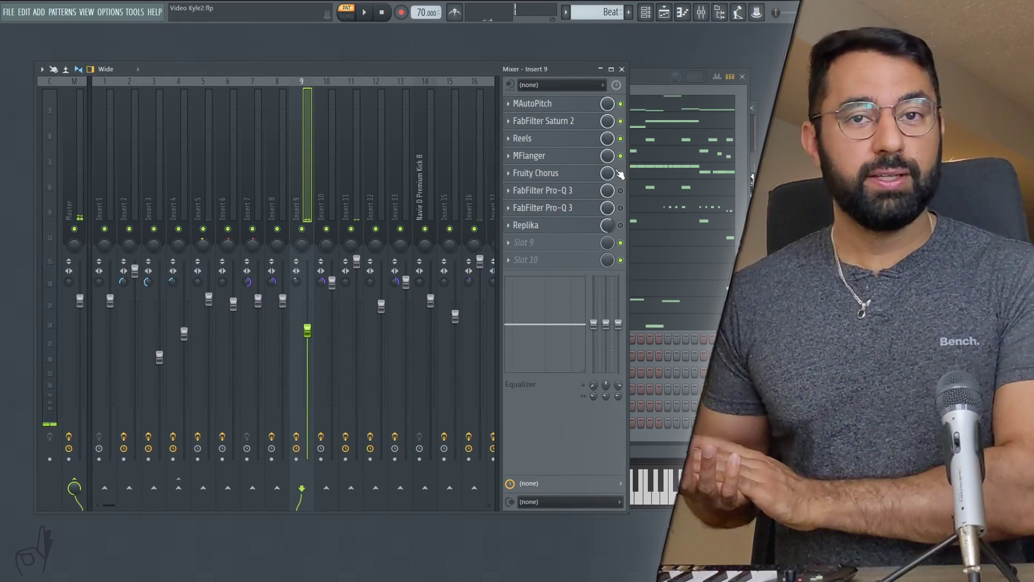
click(620, 173)
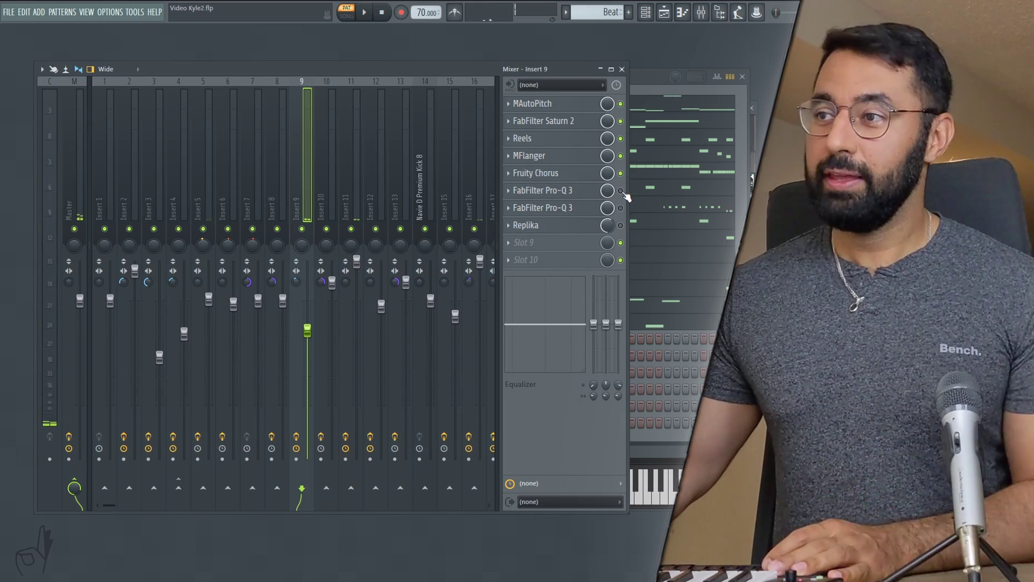
Step: Inspect the EQ curves of the two FabFilter Pro-Q 3 instances on Insert 9
click(568, 191)
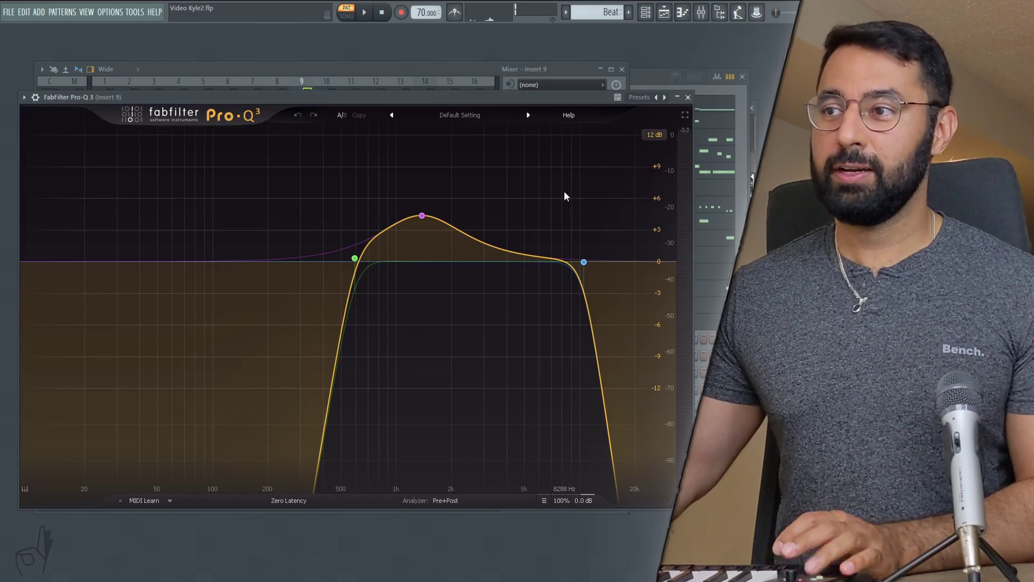
key(Escape)
click(561, 205)
key(Escape)
Step: Enable both FabFilter Pro-Q 3 instances and Replika on Insert 9 and audition the Xpand!2 part through them
click(620, 190)
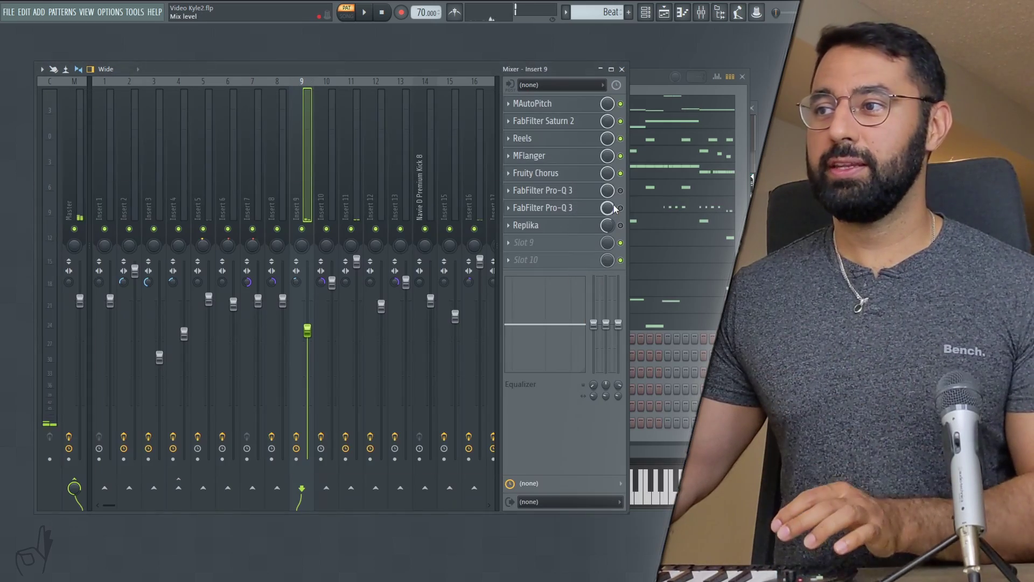
click(621, 207)
key(space)
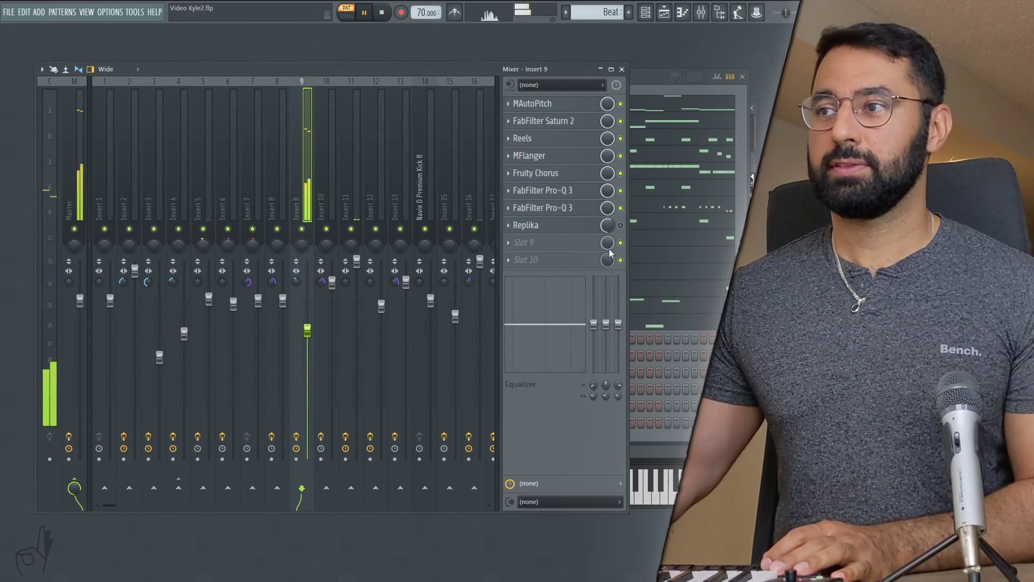
key(space)
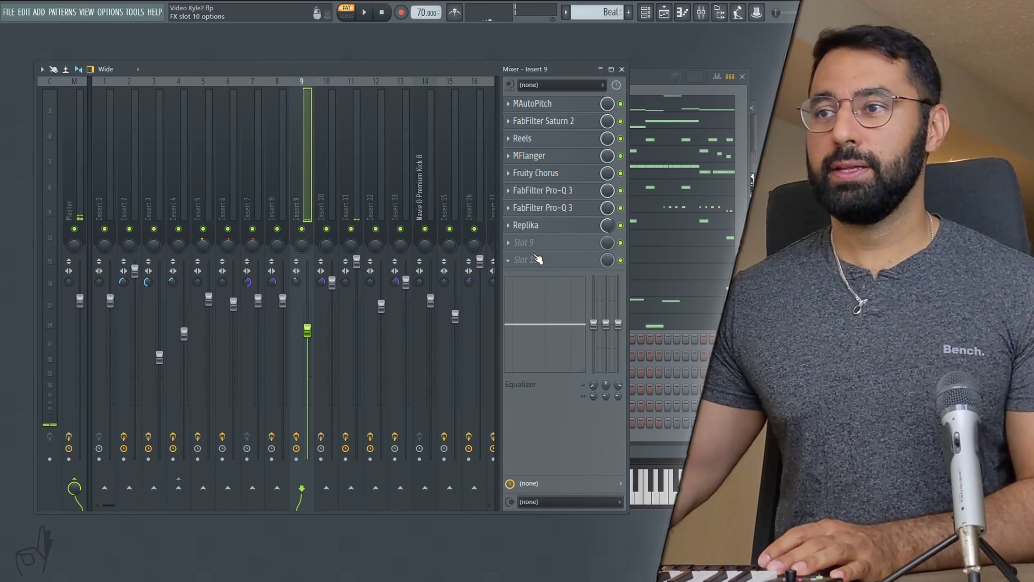
key(space)
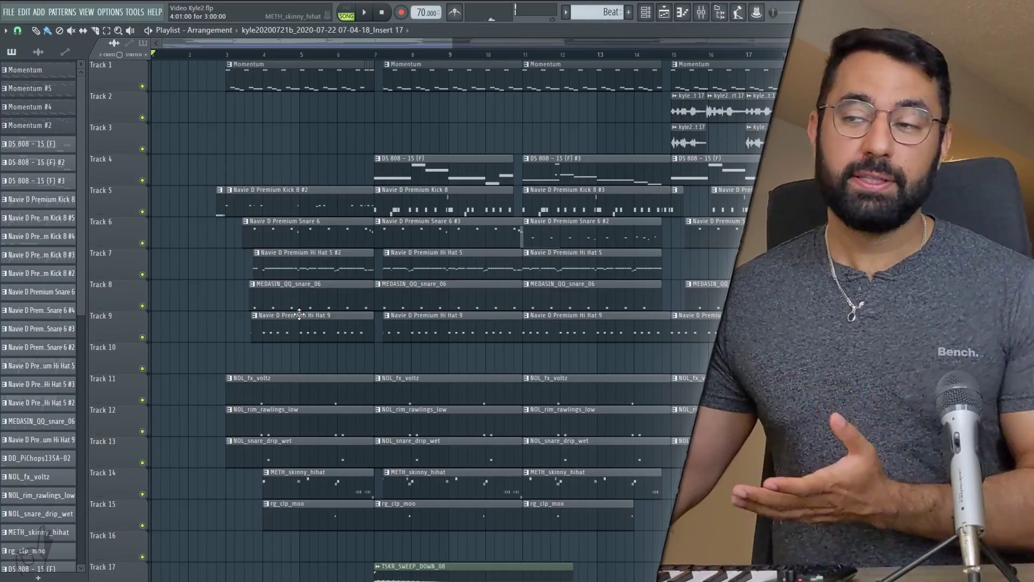
Step: Select the Orpheus audio clip on Track 23 of the playlist and look over the intro layers down to Track 33
scroll(231, 466, down, 5)
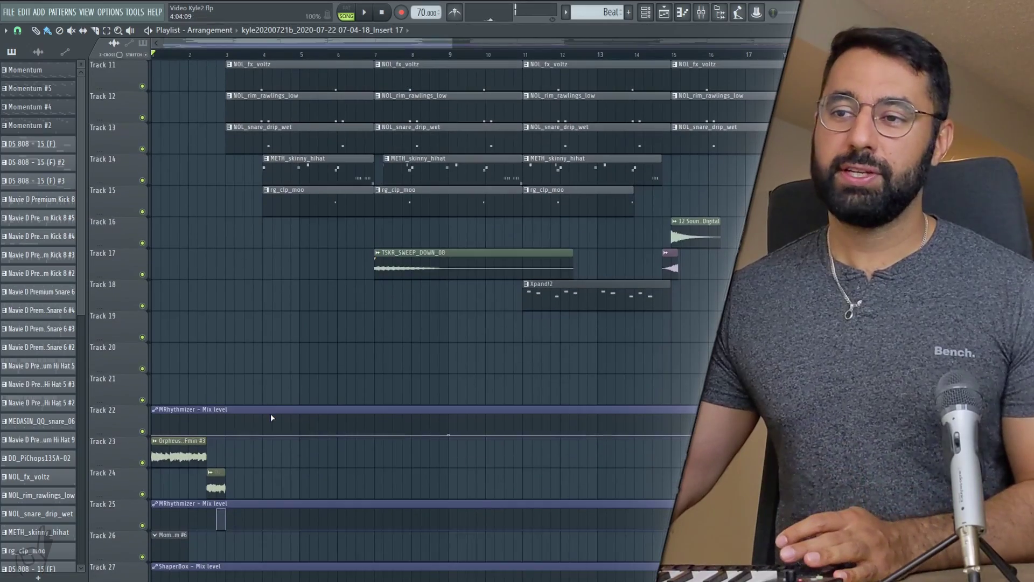
drag(231, 467, 154, 437)
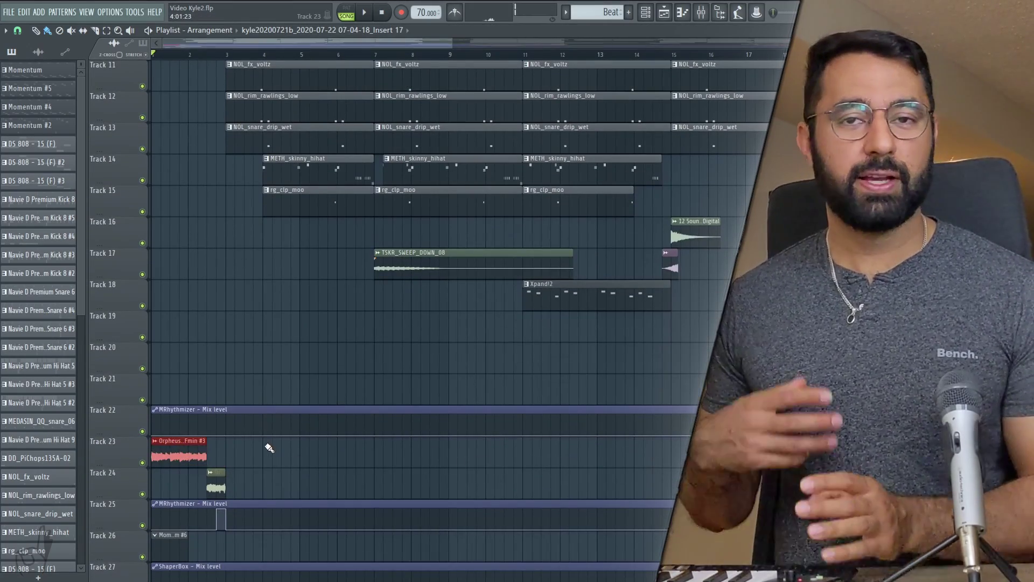
scroll(269, 448, down, 5)
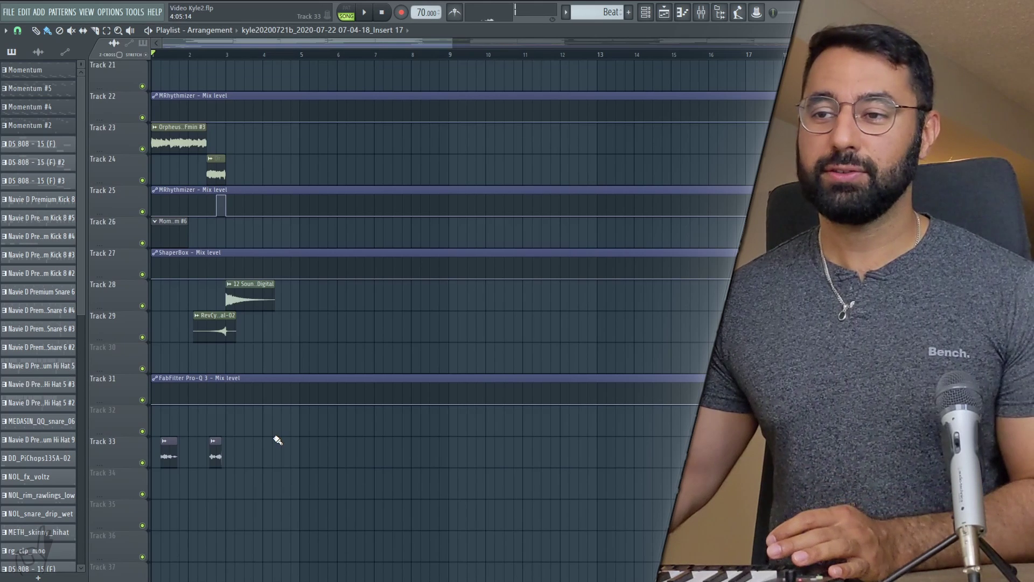
Step: Play the arrangement's intro from the beginning and audition the section starting at bar 3
key(space)
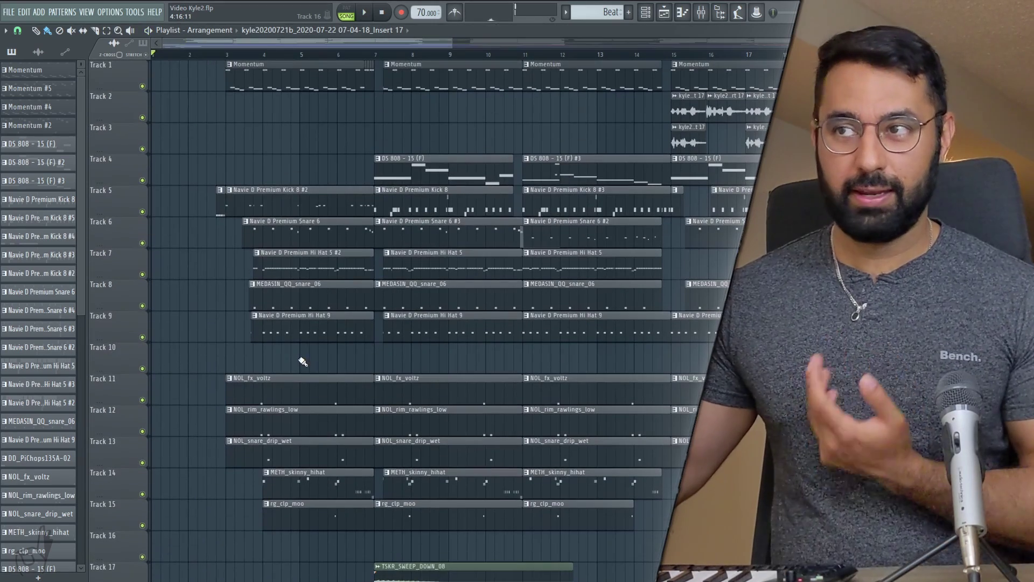
click(228, 54)
key(space)
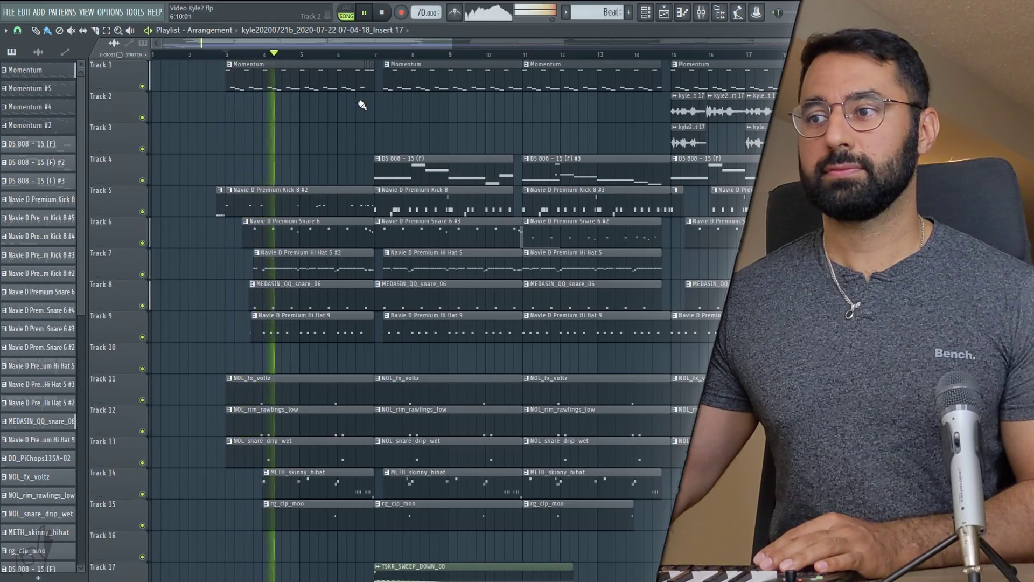
key(space)
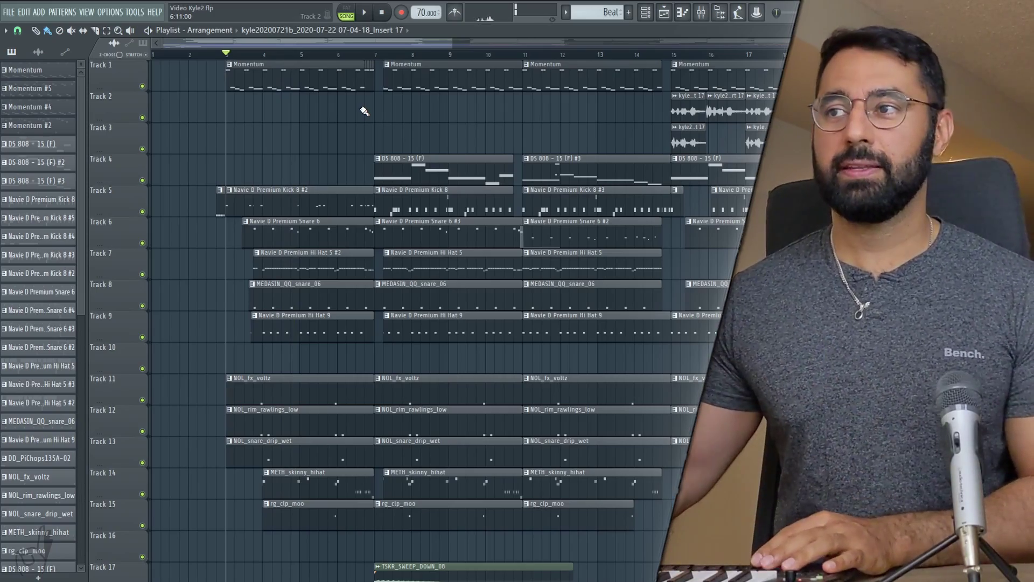
Step: Audition the arrangement from bar 7, where the DS 808 enters, through the change at bar 15
click(375, 54)
key(space)
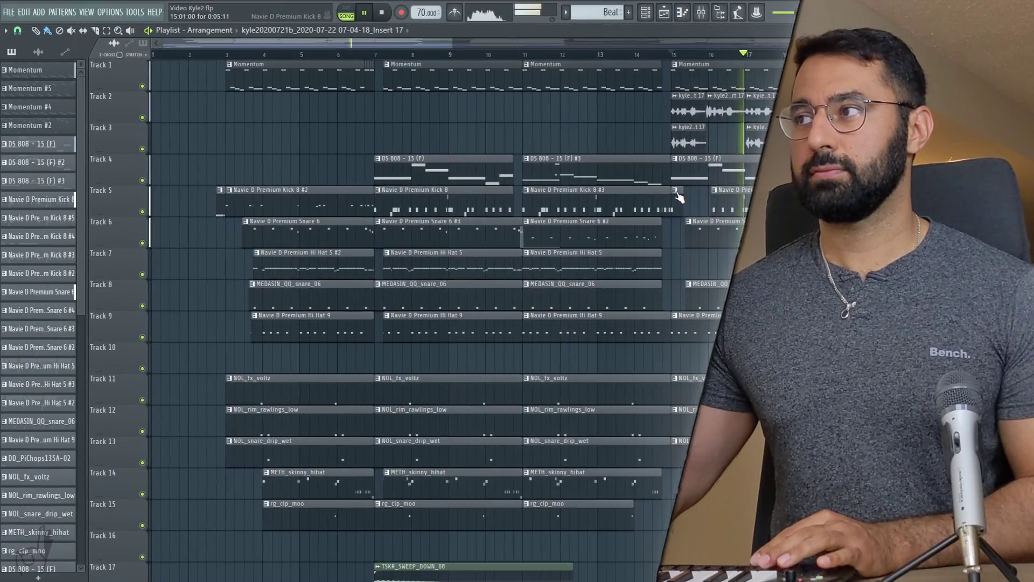
key(space)
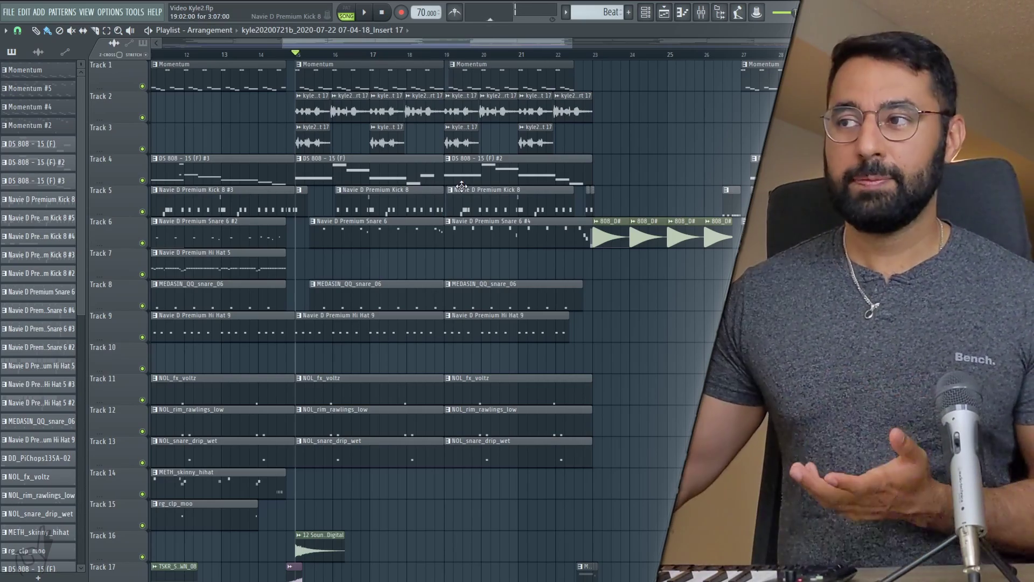
Step: Solo the Insert 2 audio recording on Track 20, audition it from bar 23, and restore all tracks
click(593, 56)
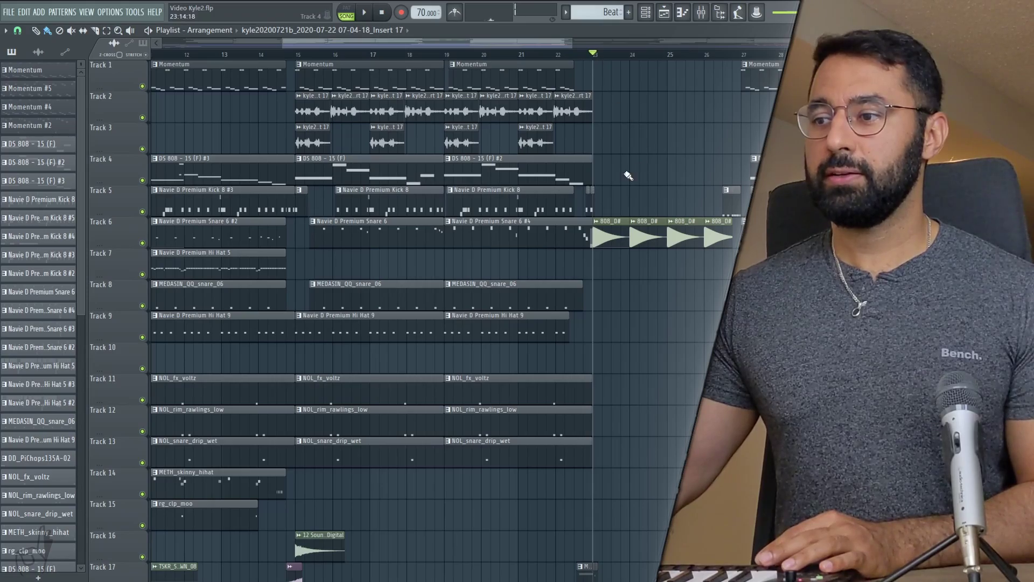
scroll(148, 375, down, 8)
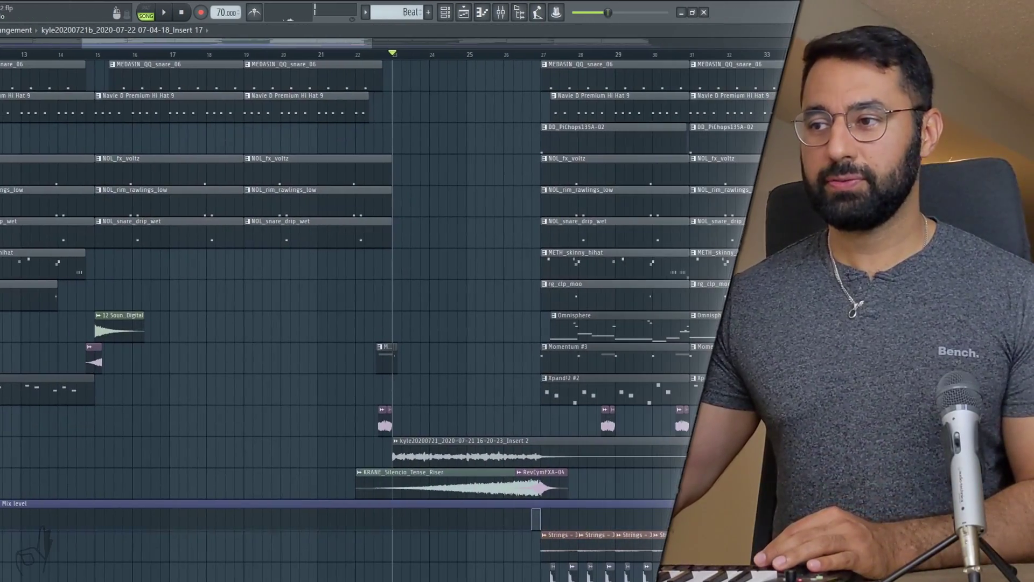
scroll(344, 317, down, 1)
key(alt+m)
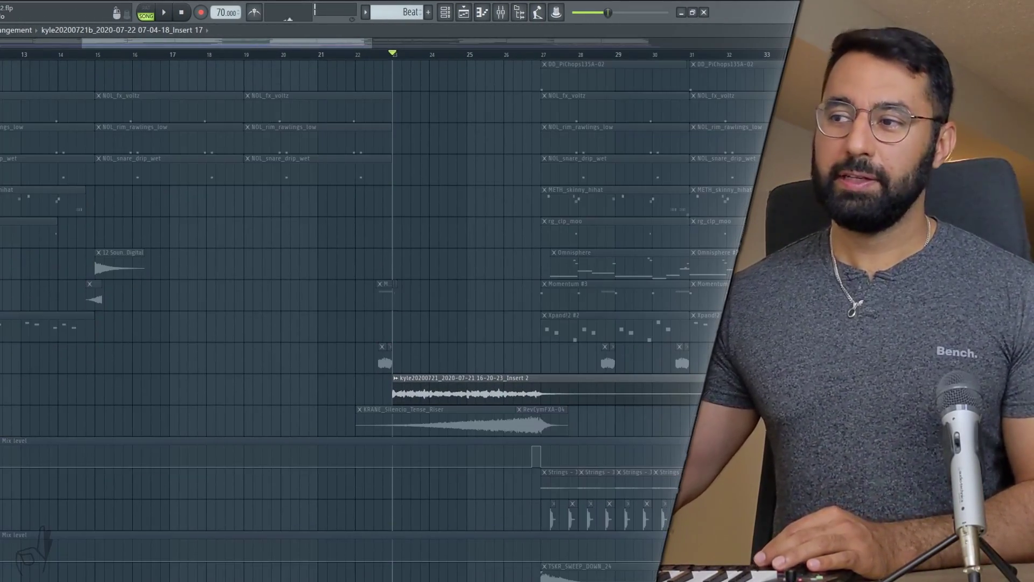
key(space)
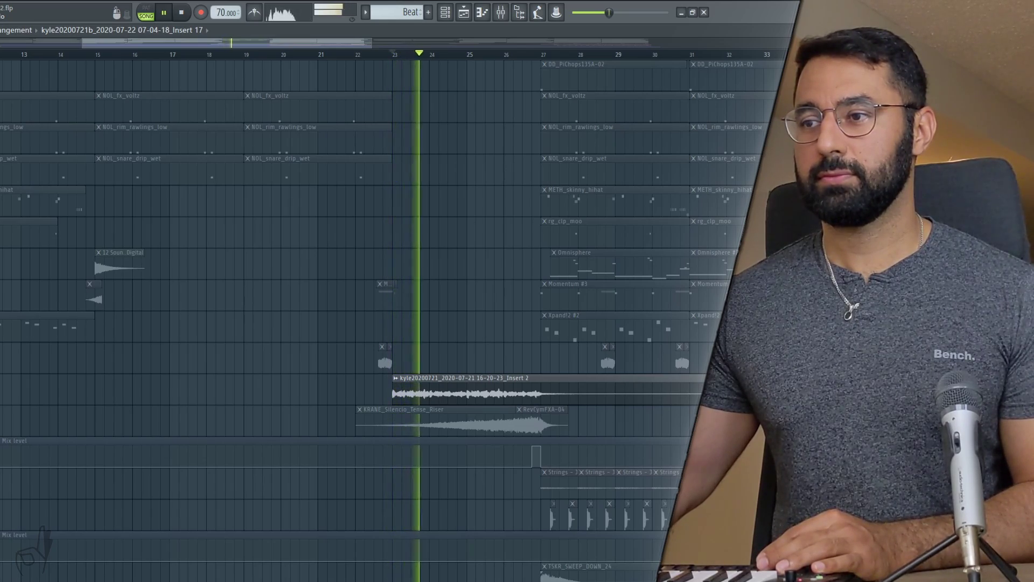
key(space)
key(alt+m)
scroll(399, 423, up, 9)
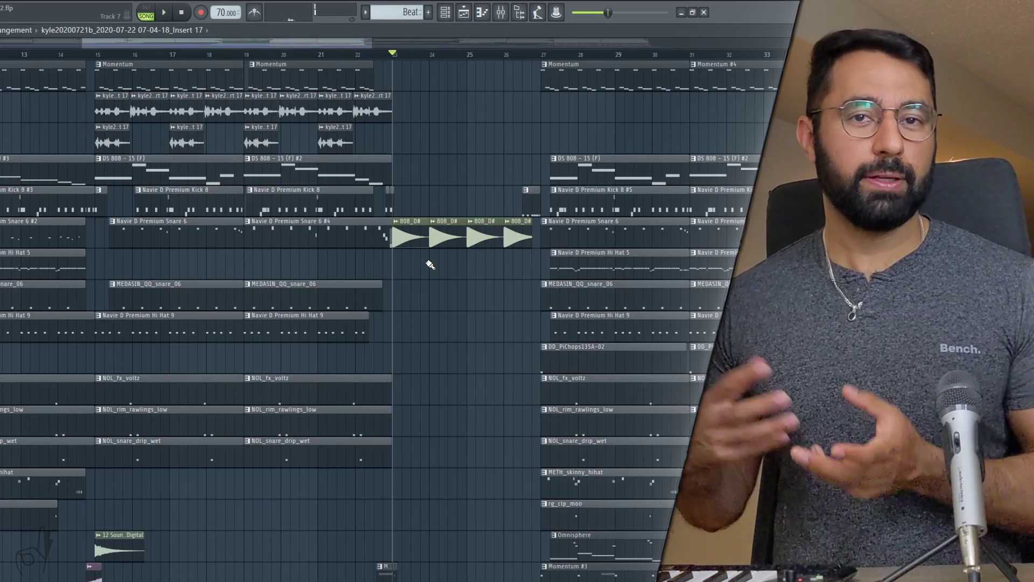
Step: Play the full breakdown from bar 23 with its 808_D# hits, and the section starting at bar 27
key(space)
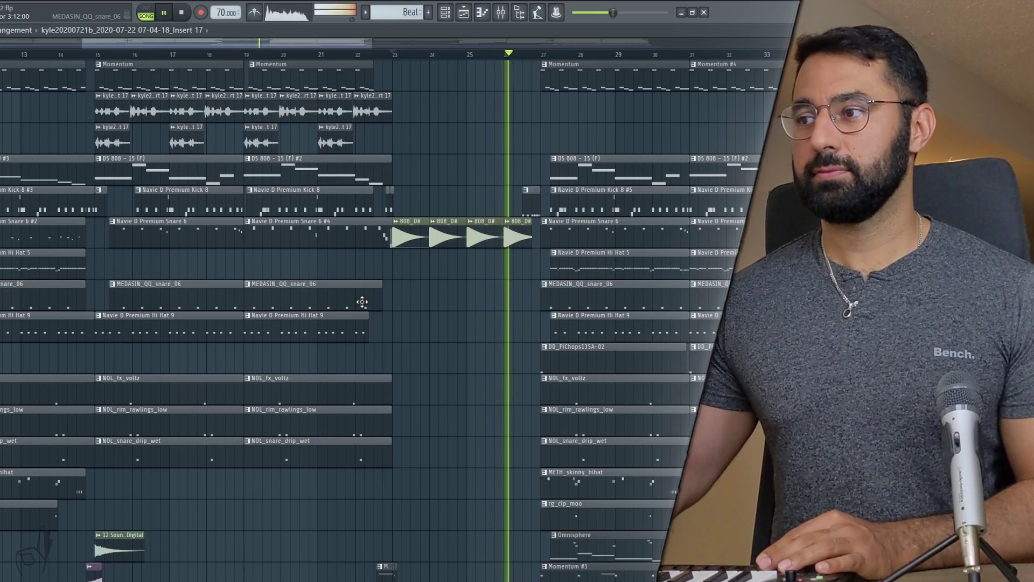
scroll(362, 302, down, 2)
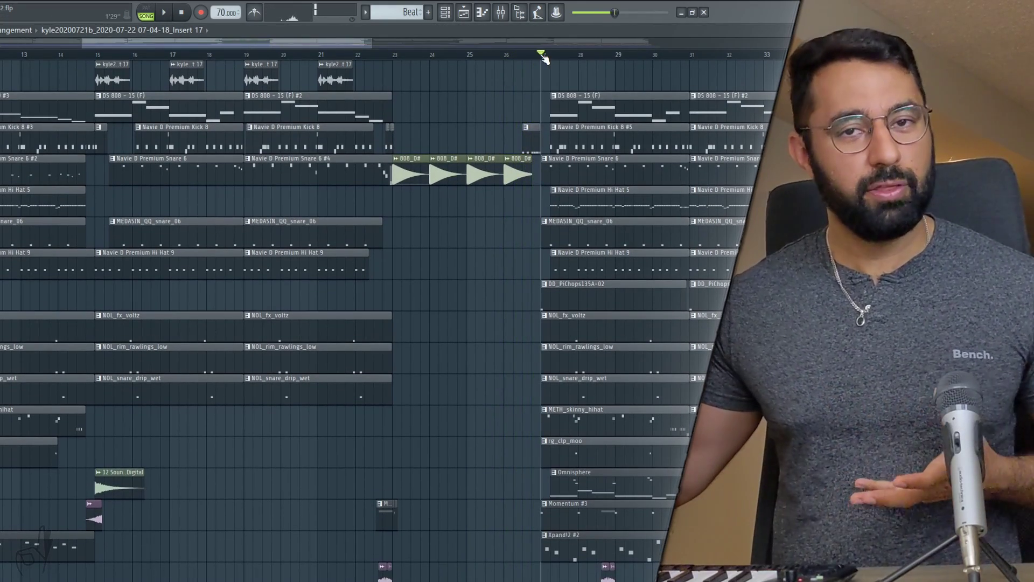
key(space)
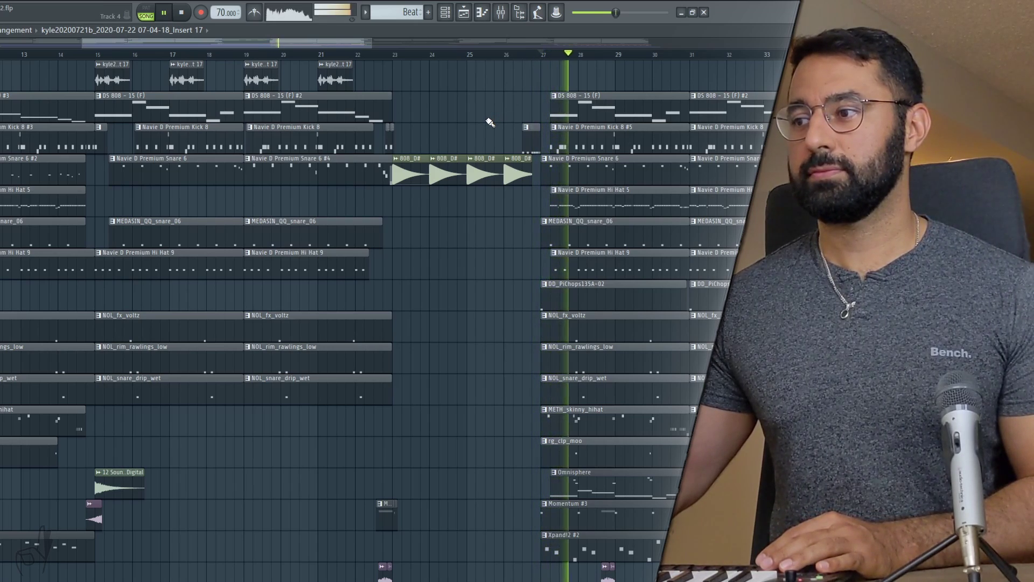
scroll(490, 127, up, 2)
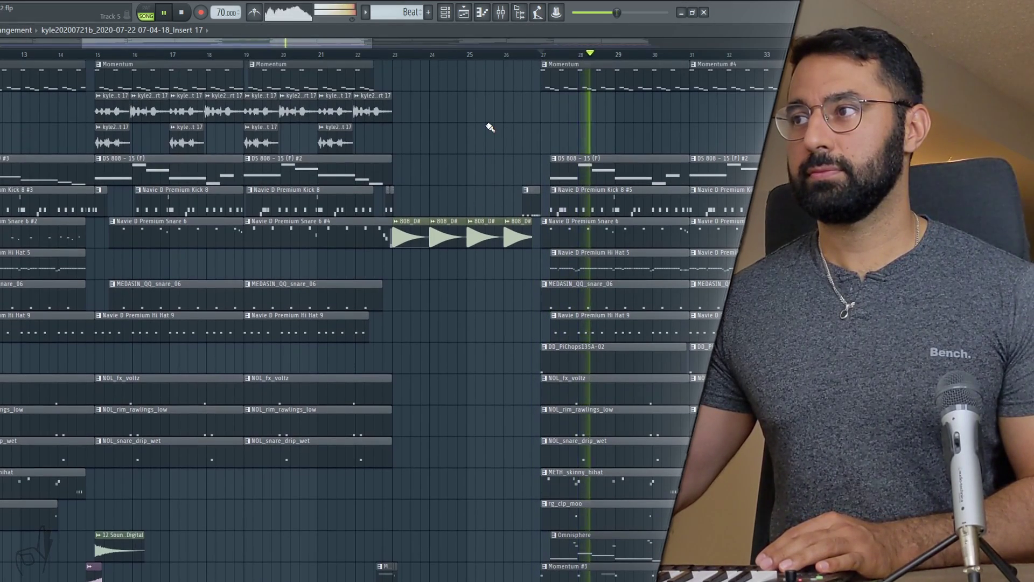
scroll(490, 127, down, 1)
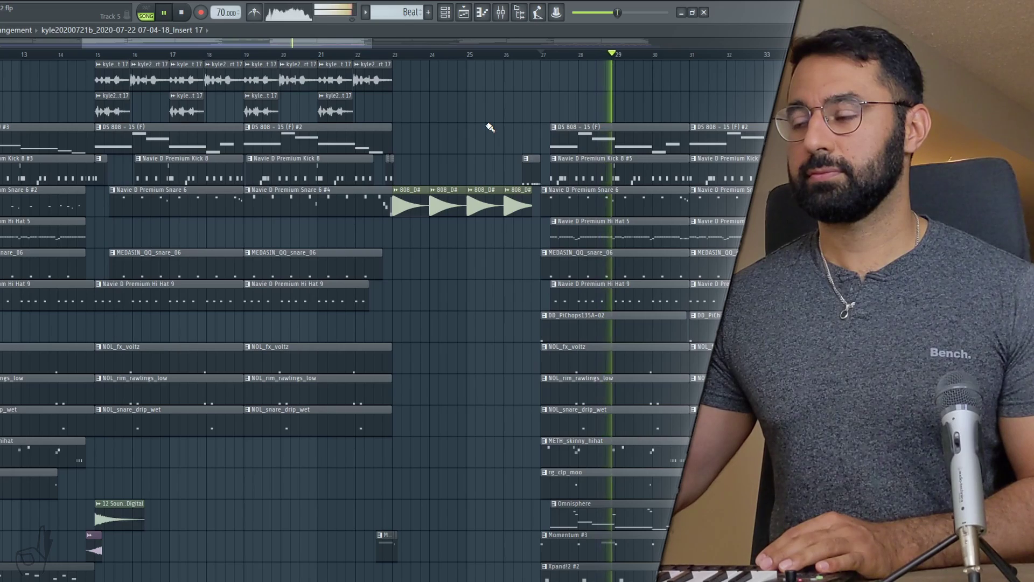
key(space)
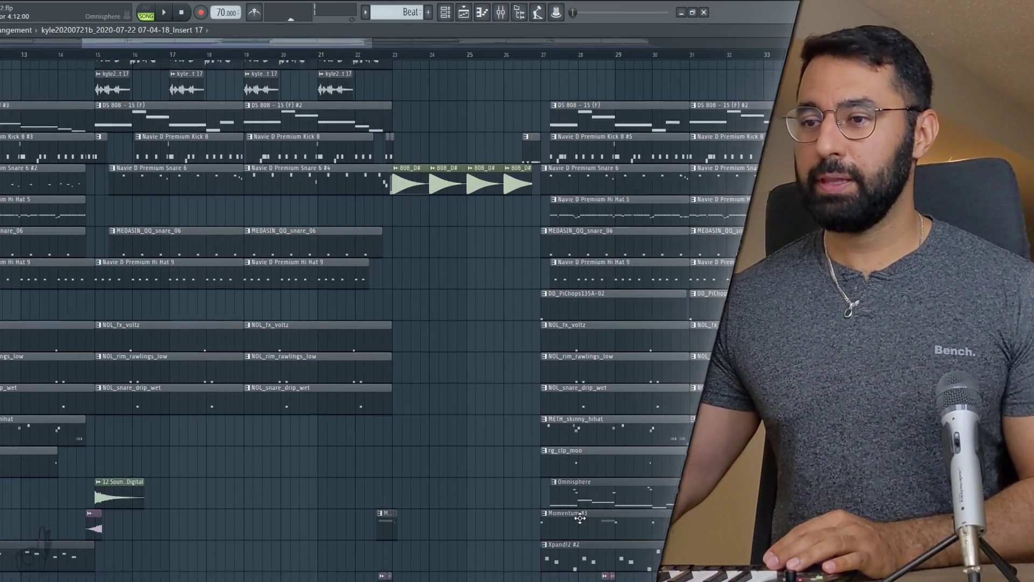
Step: Solo the Omnisphere track and audition its part from the start of its clip just after bar 27
scroll(562, 470, down, 2)
click(552, 54)
key(space)
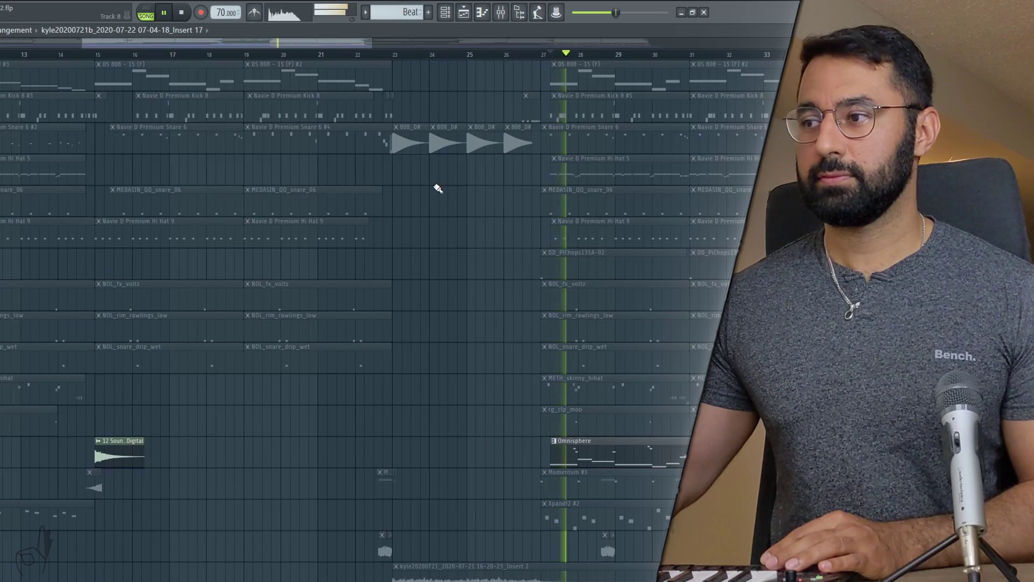
scroll(436, 186, down, 2)
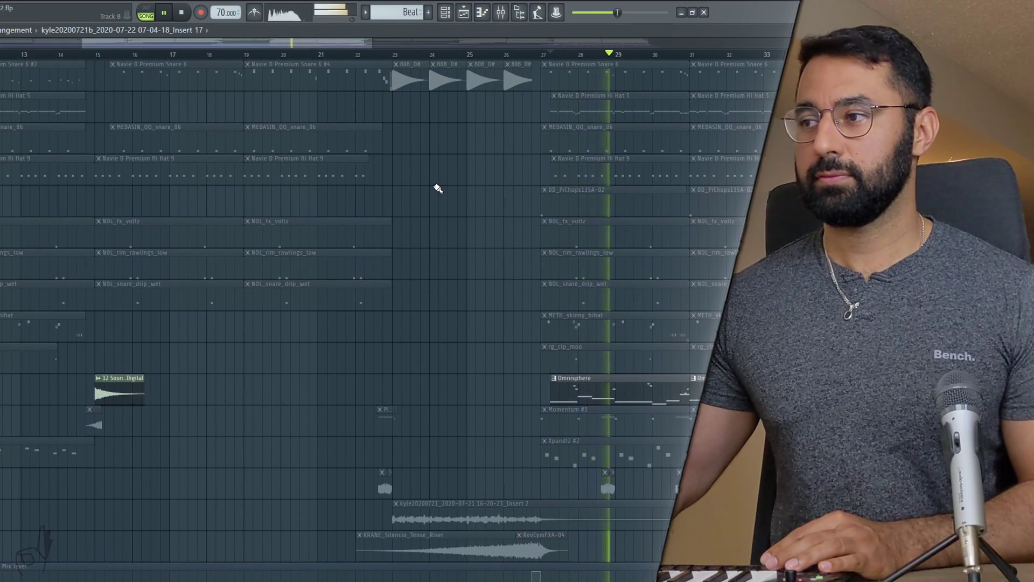
key(space)
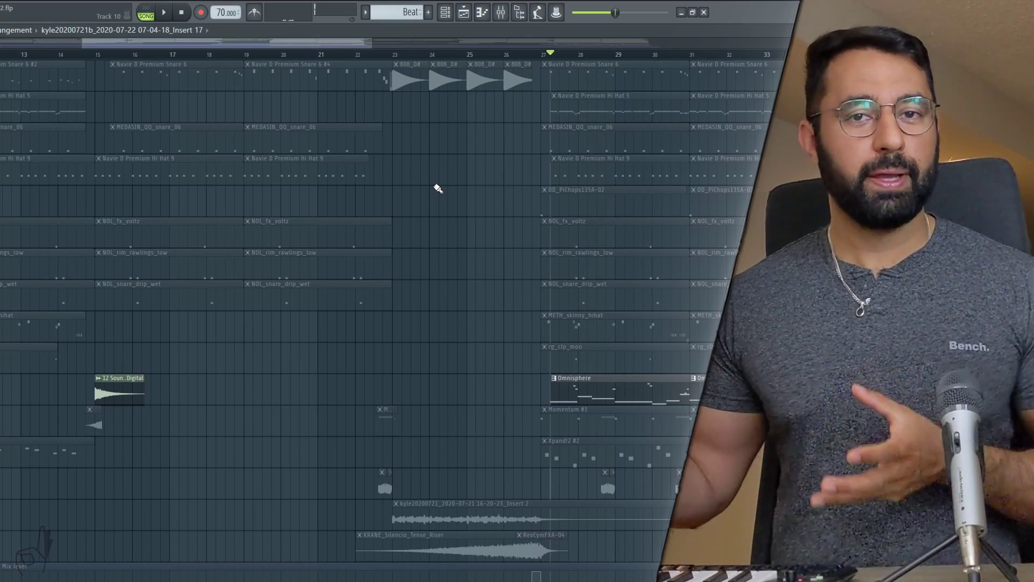
Step: Add Momentum #3 and the Track 19 clips to the soloed Omnisphere part, audition from bar 27, and bring back all tracks
scroll(543, 71, down, 3)
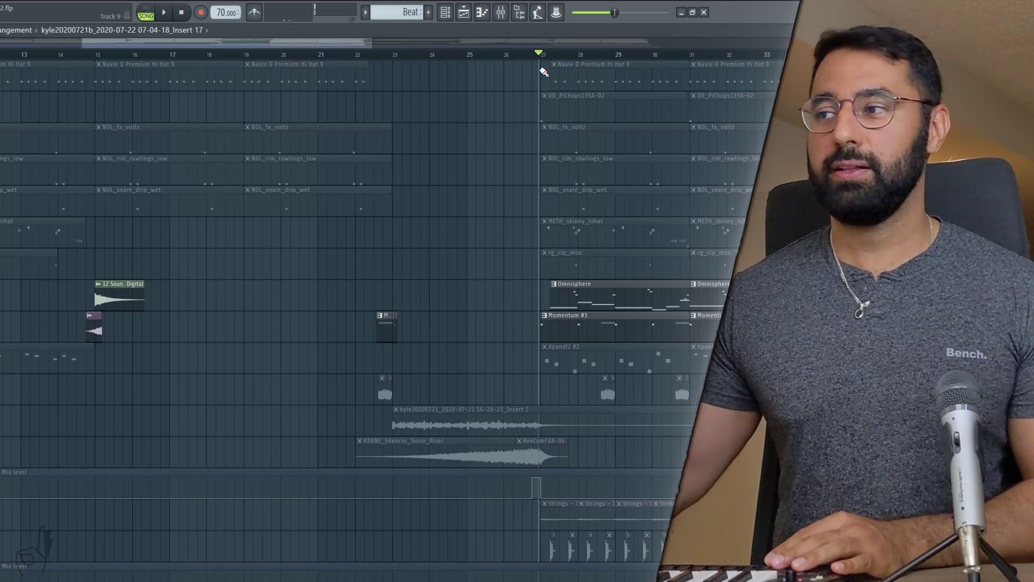
key(space)
drag(116, 42, 251, 42)
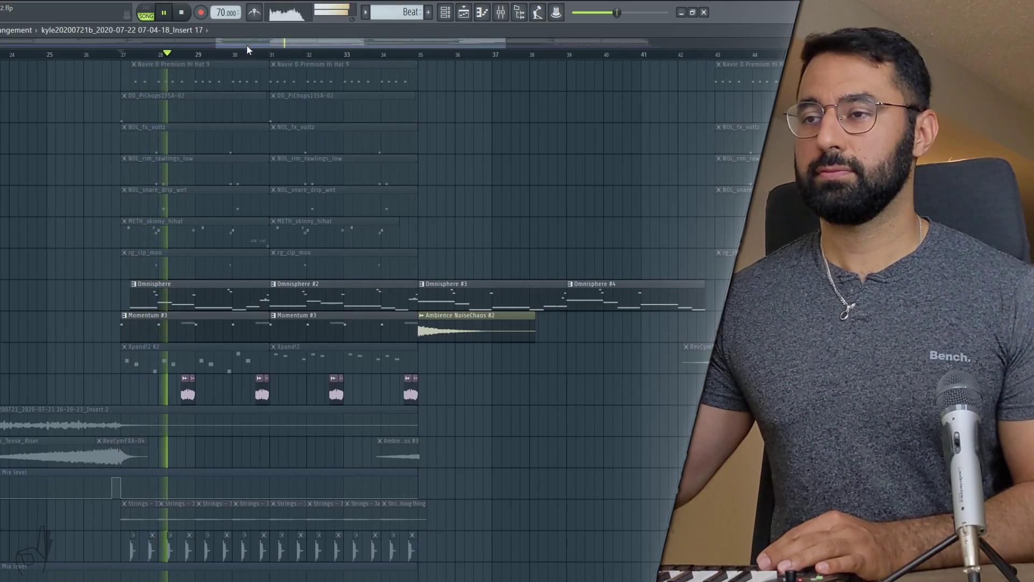
click(2, 382)
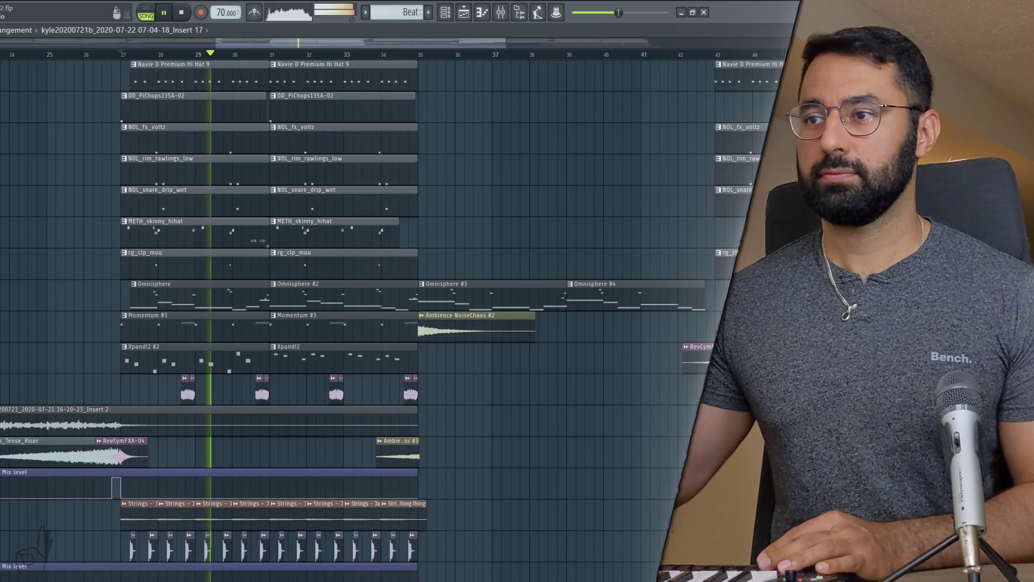
key(space)
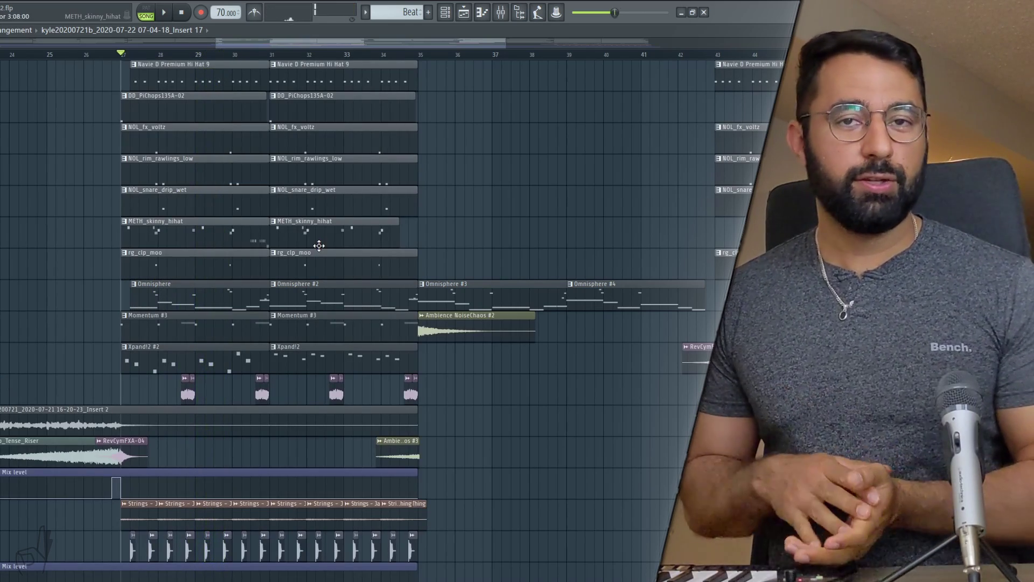
Step: Audition the stripped-back Omnisphere section from bar 35 and look over the arrangement that follows it
click(421, 55)
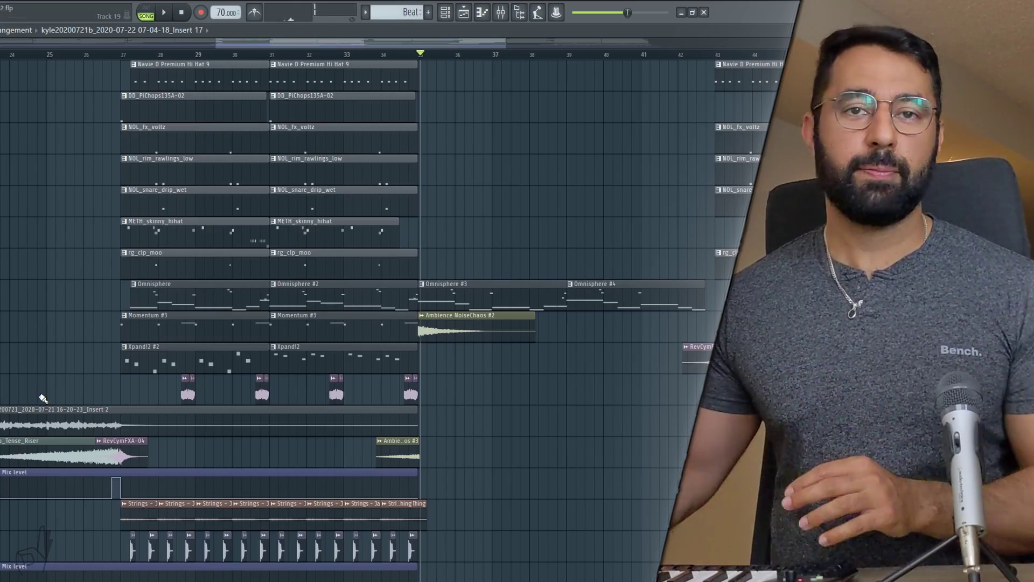
scroll(311, 324, up, 5)
scroll(351, 334, down, 8)
key(space)
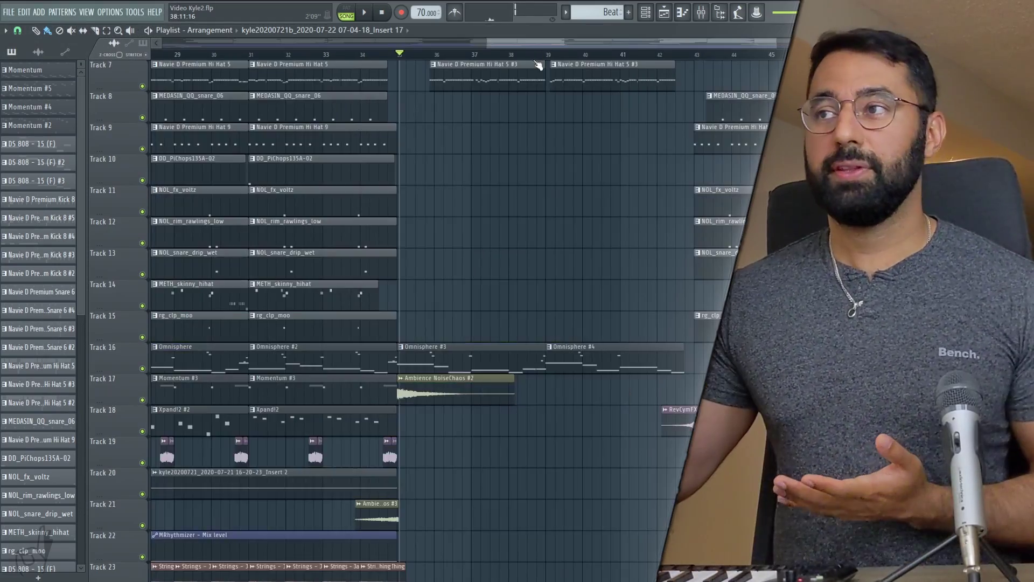
drag(530, 45, 646, 39)
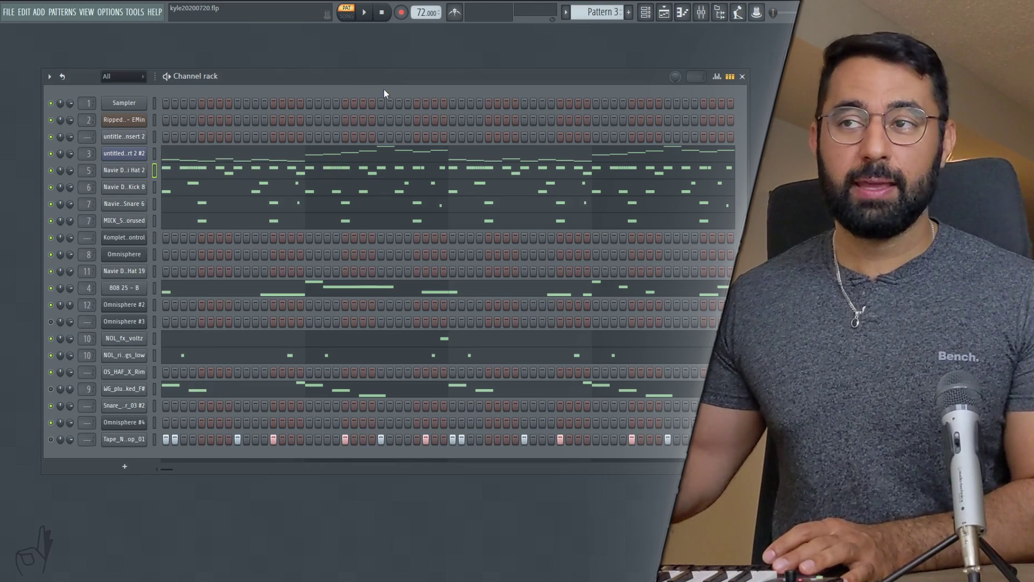
Step: Play Pattern 3 of the 72 BPM project from the channel rack
key(space)
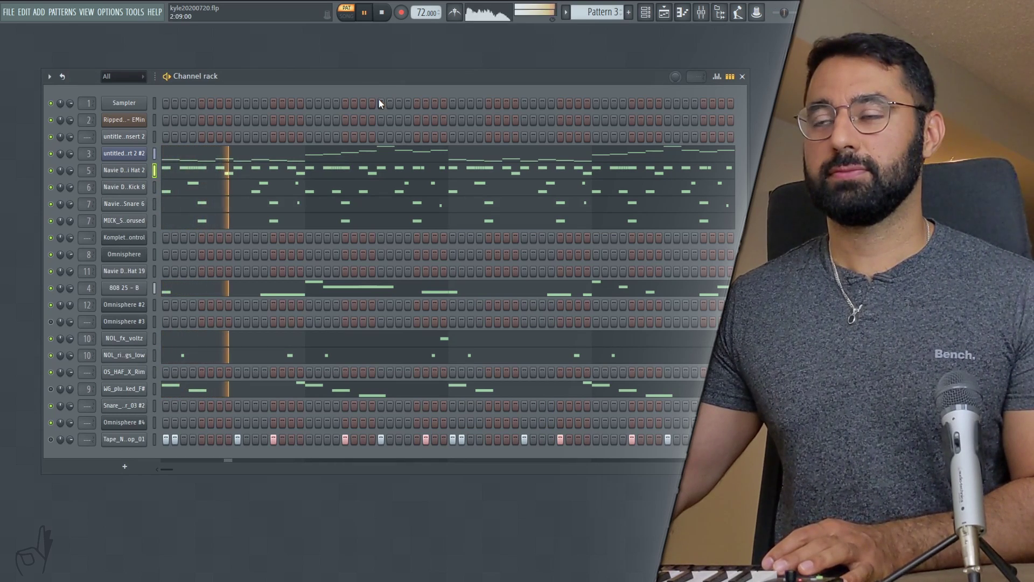